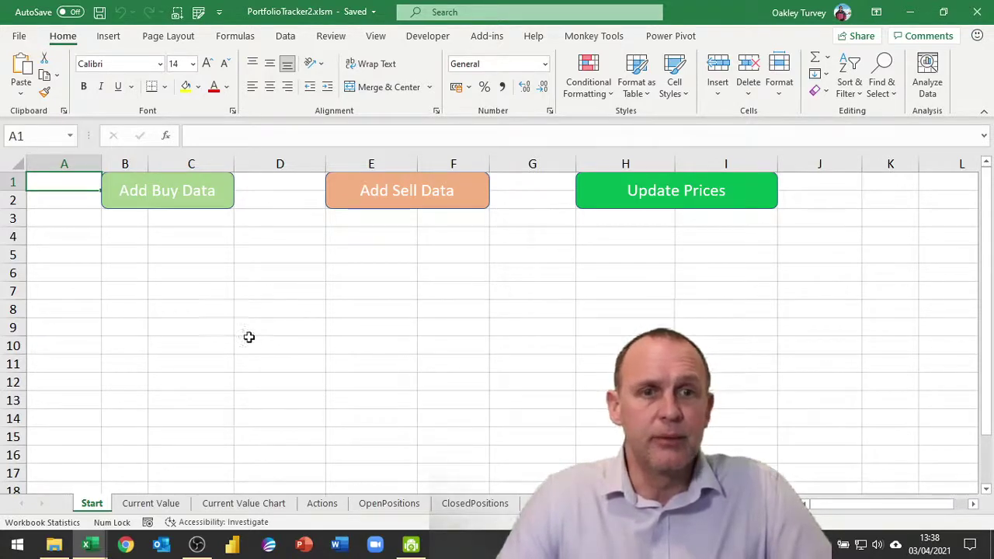
Step: Open the buy entry form and set the date of buy to 03/01/2021
{"action": "left_click", "coordinate": [203, 201]}
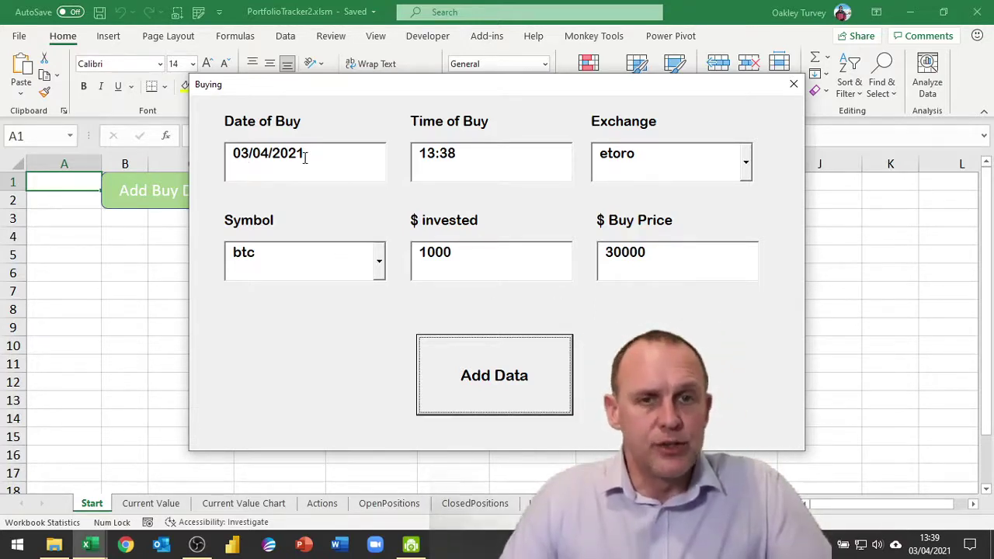
{"action": "left_click", "coordinate": [269, 152]}
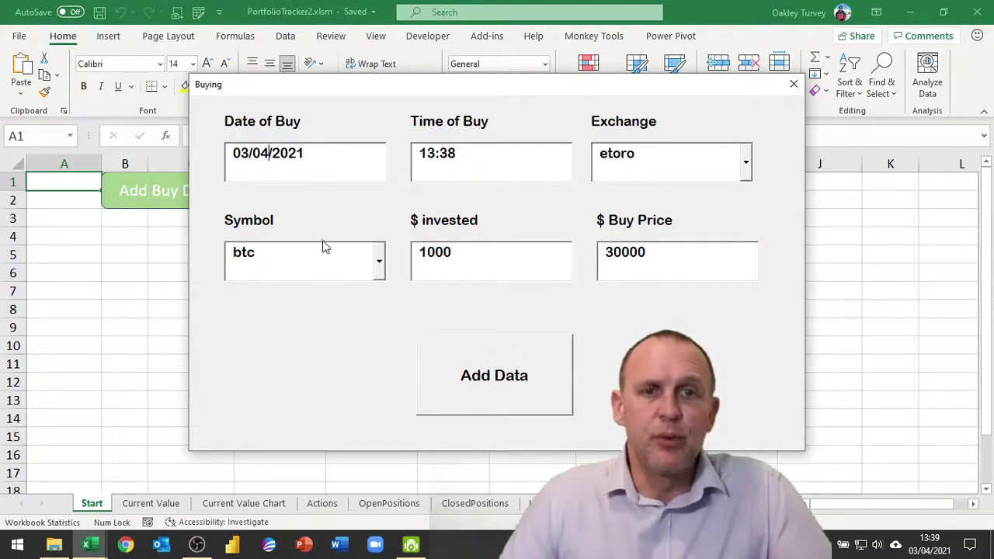
{"action": "key", "text": "BackSpace"}
{"action": "type", "text": "1"}
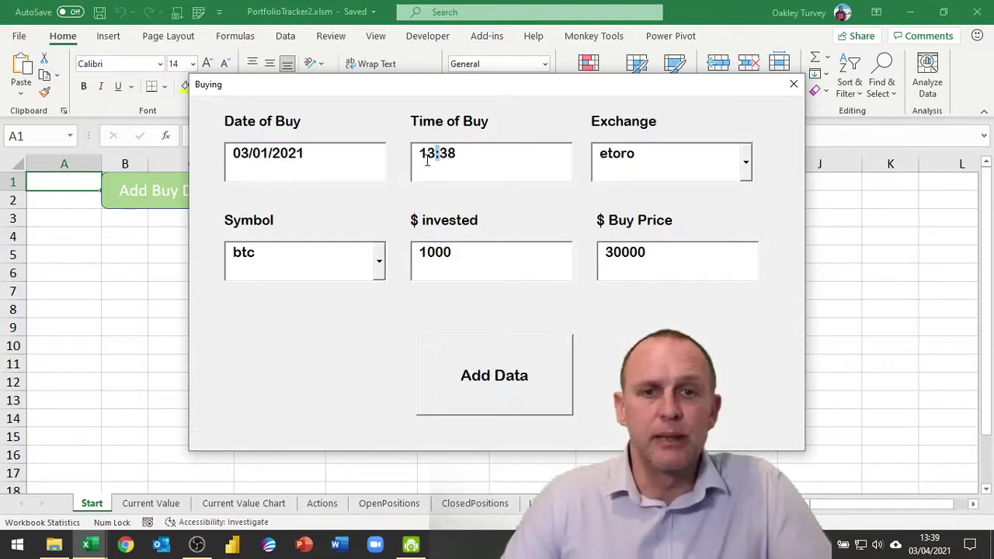
Step: Check the exchange and symbol choices, and submit the btc buy on etoro with $1000 invested at a price of 30000
{"action": "left_click", "coordinate": [747, 162]}
{"action": "left_click", "coordinate": [747, 163]}
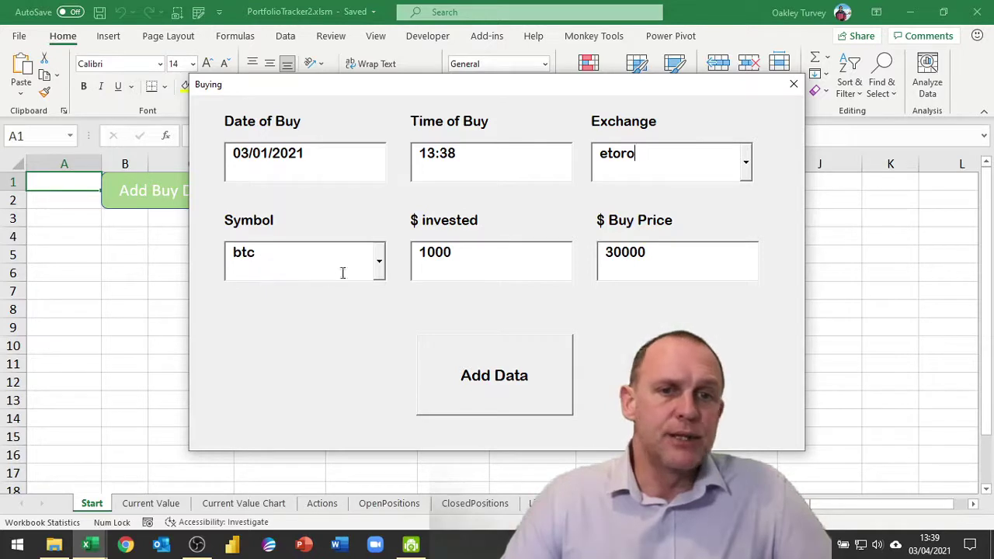
{"action": "left_click", "coordinate": [380, 268]}
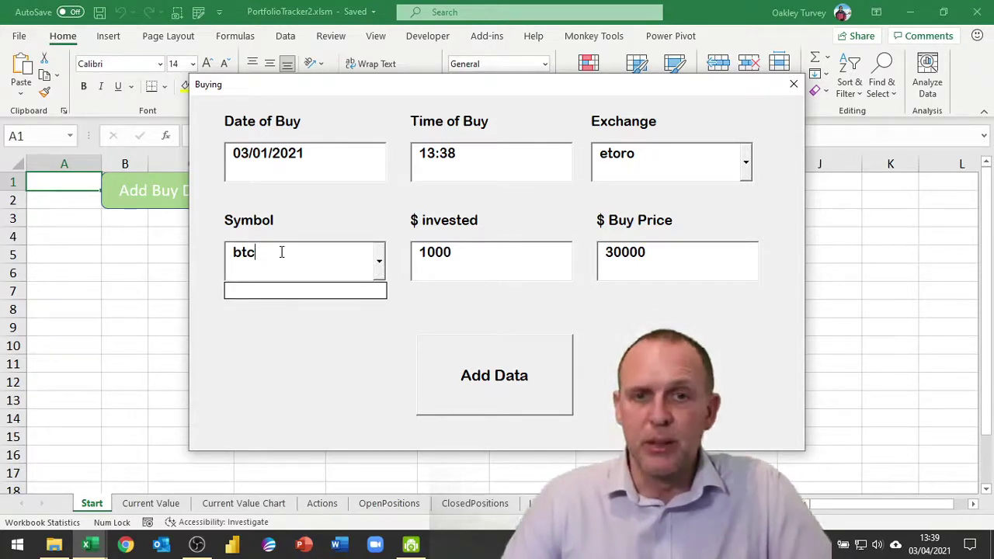
{"action": "left_click", "coordinate": [451, 257]}
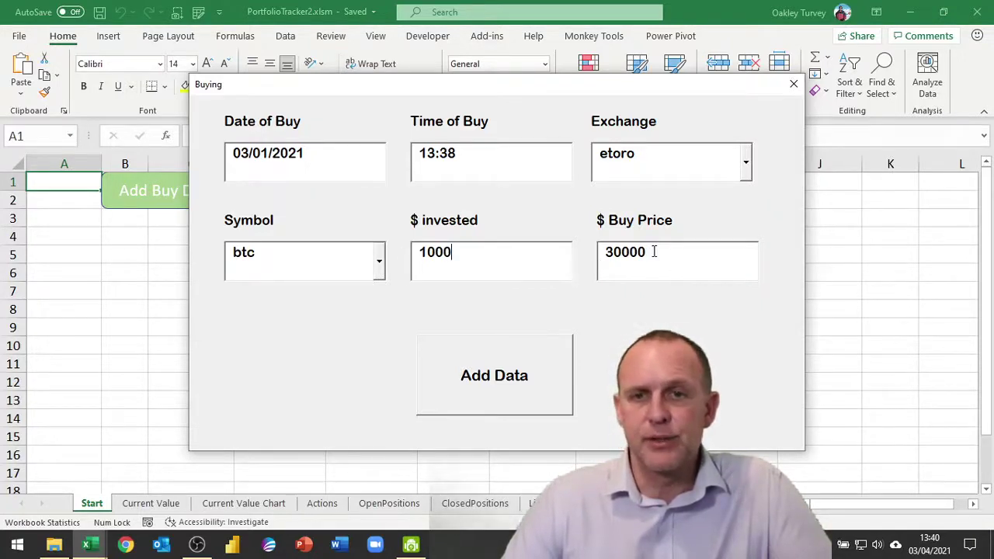
{"action": "left_click", "coordinate": [492, 359]}
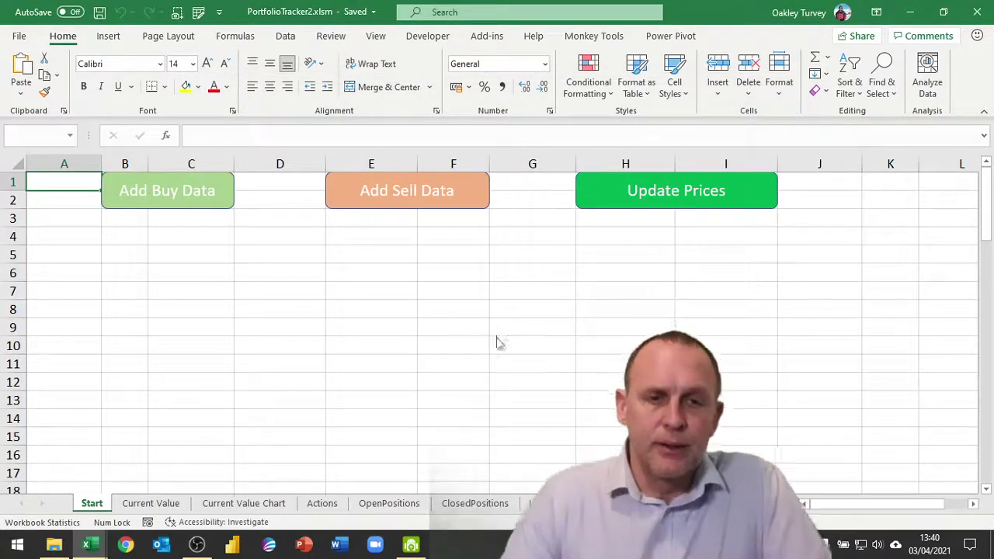
{"action": "left_click", "coordinate": [521, 320]}
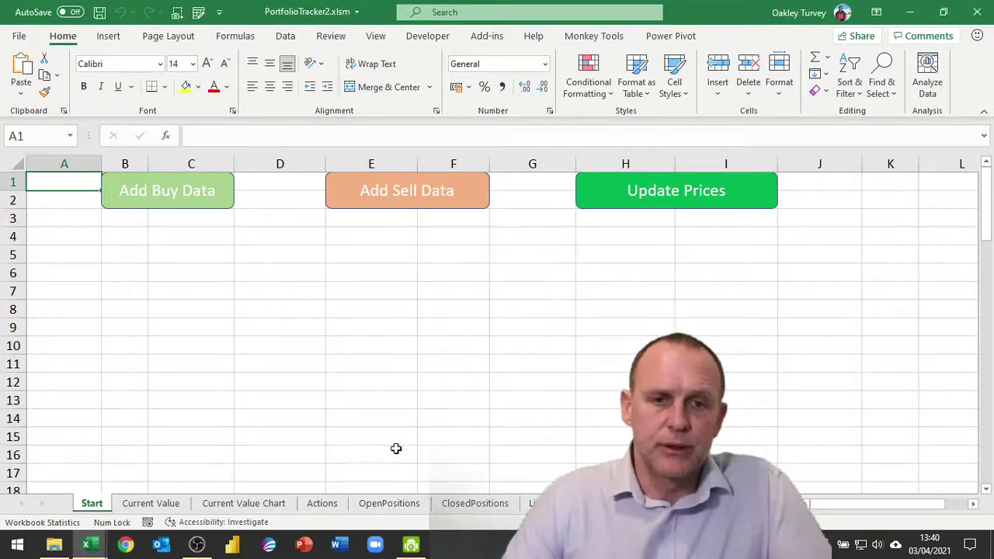
Step: Review the recorded trade across the Actions, OpenPositions, ClosedPositions and Lists sheets
{"action": "left_click", "coordinate": [325, 504]}
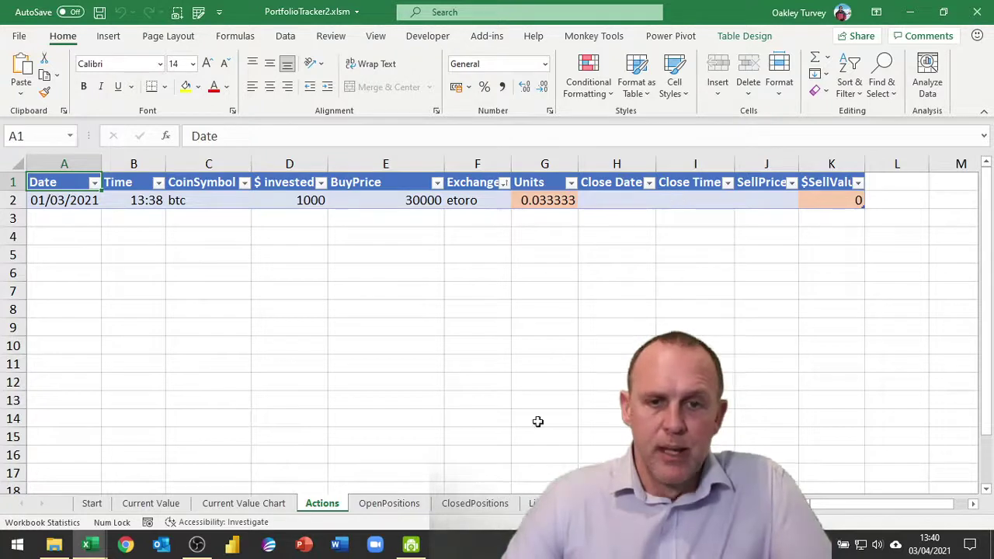
{"action": "left_click", "coordinate": [392, 503]}
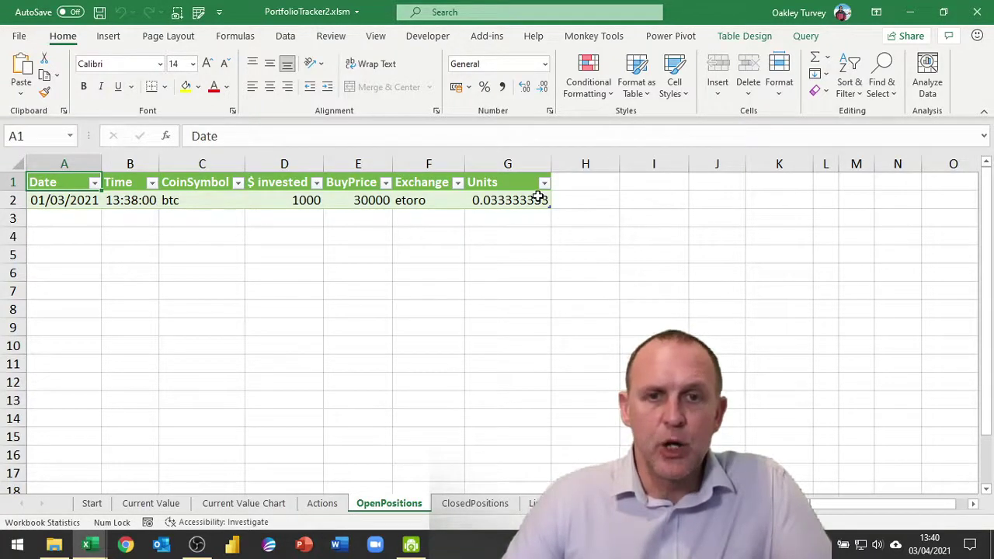
{"action": "left_click", "coordinate": [476, 504]}
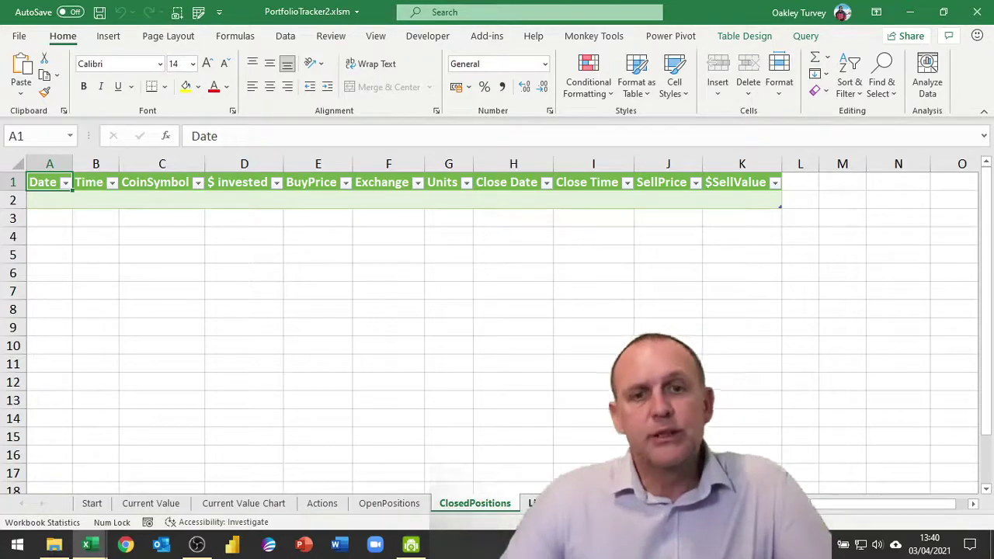
{"action": "key", "text": "ctrl+Page_Down"}
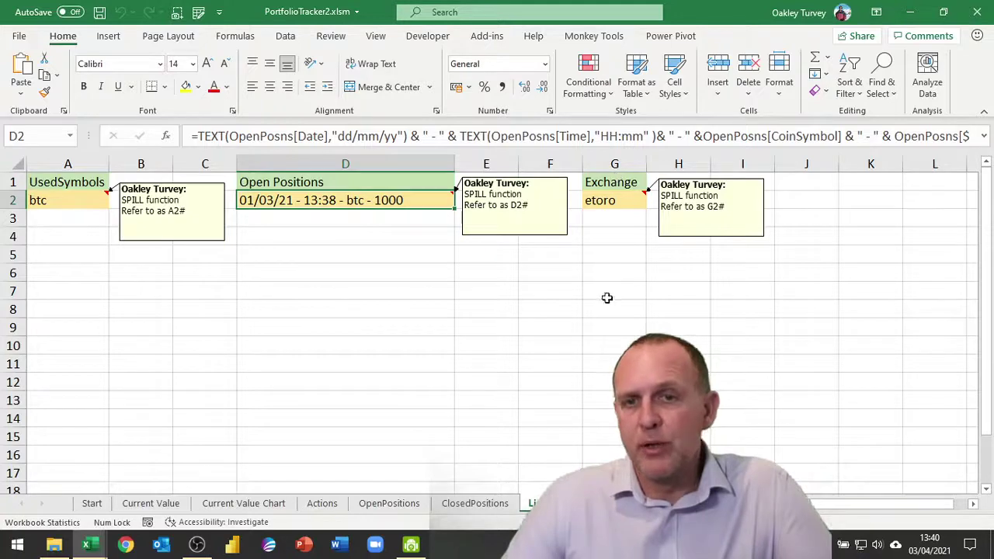
Step: Check the symbol and exchange choices in a new buy form, close it without adding data, and view their source on the Lists sheet
{"action": "left_click", "coordinate": [92, 505]}
{"action": "left_click", "coordinate": [173, 211]}
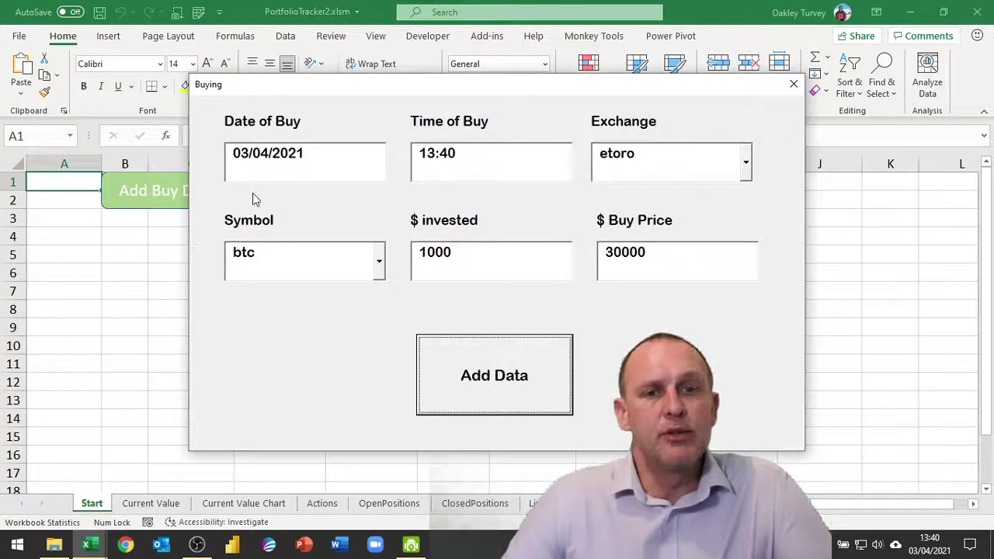
{"action": "left_click", "coordinate": [379, 263]}
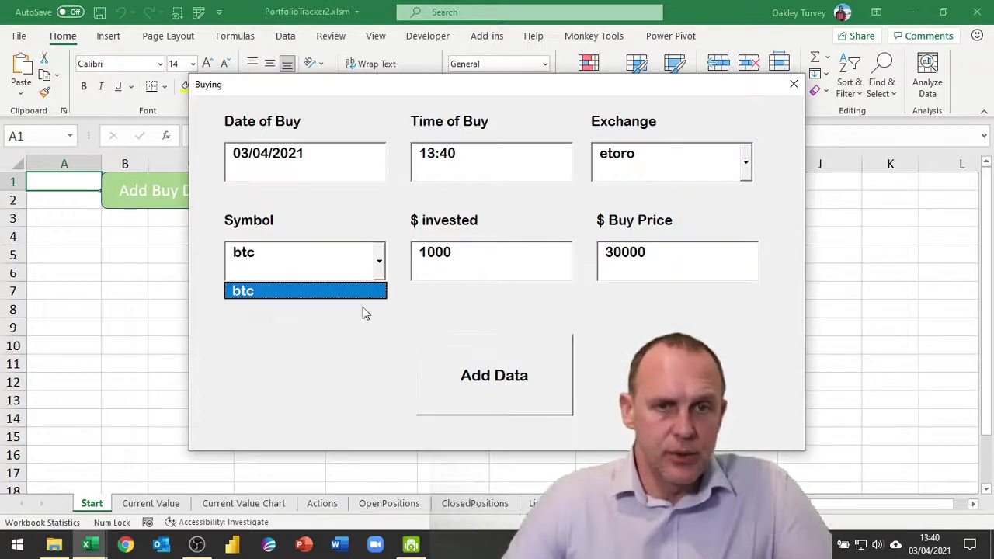
{"action": "left_click", "coordinate": [717, 179]}
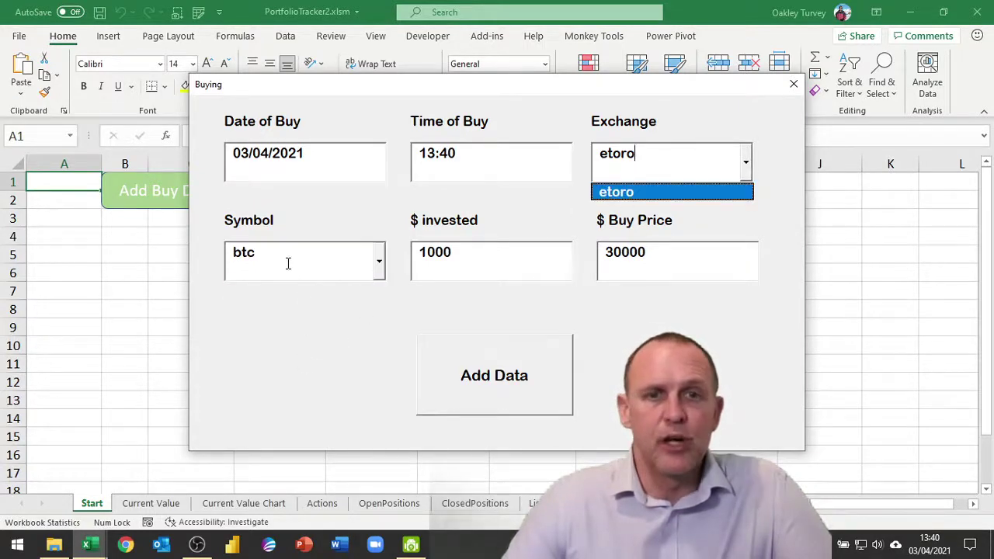
{"action": "left_click", "coordinate": [794, 84]}
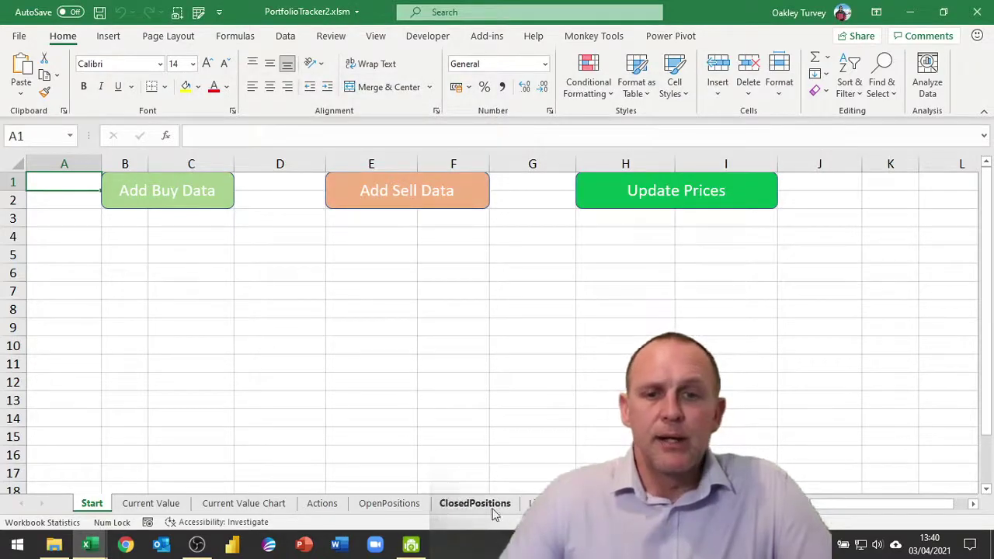
{"action": "left_click", "coordinate": [536, 503]}
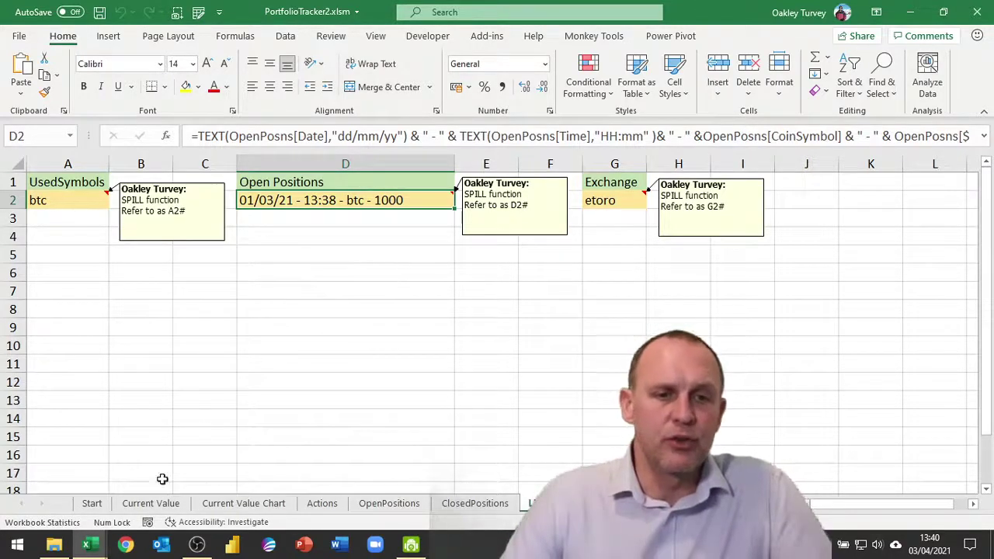
Step: Record the sale of the 01/03/21 - 13:38 btc trade of 1000 at a price of 59000
{"action": "left_click", "coordinate": [92, 504]}
{"action": "left_click", "coordinate": [371, 205]}
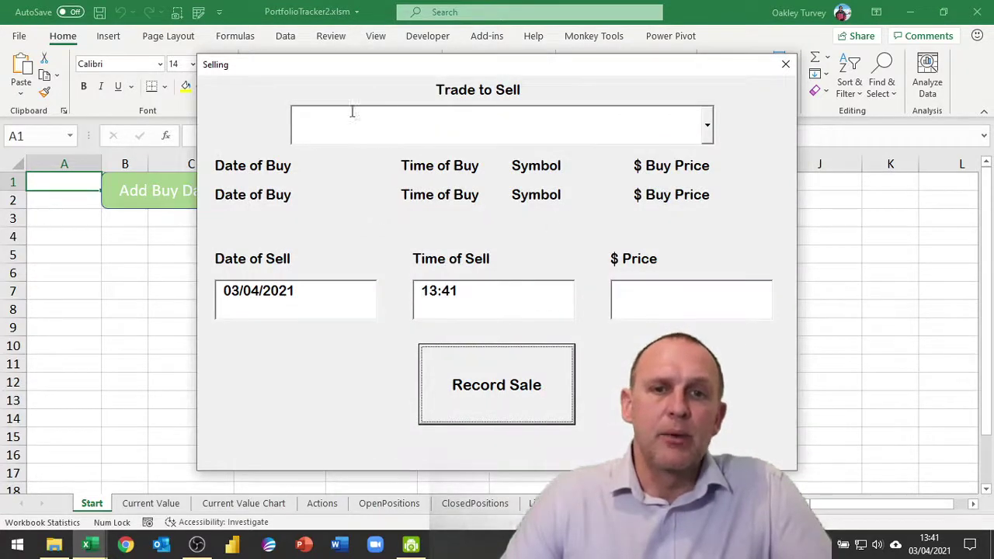
{"action": "left_click", "coordinate": [709, 130]}
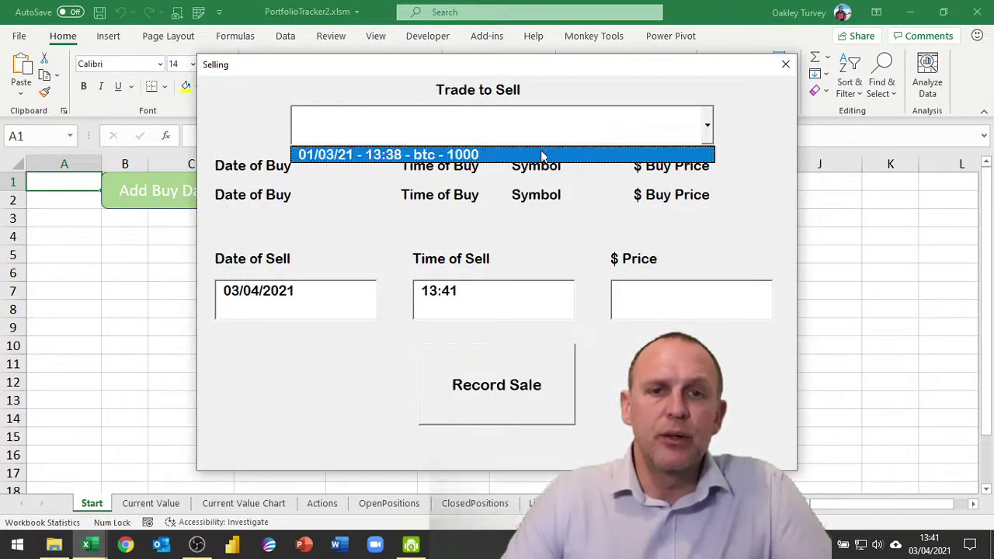
{"action": "left_click", "coordinate": [420, 156]}
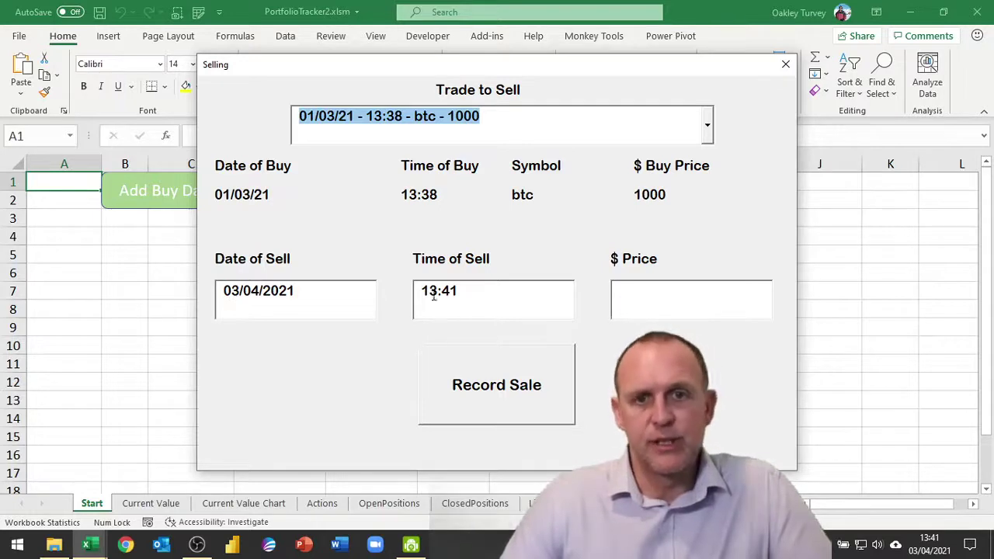
{"action": "left_click", "coordinate": [667, 294]}
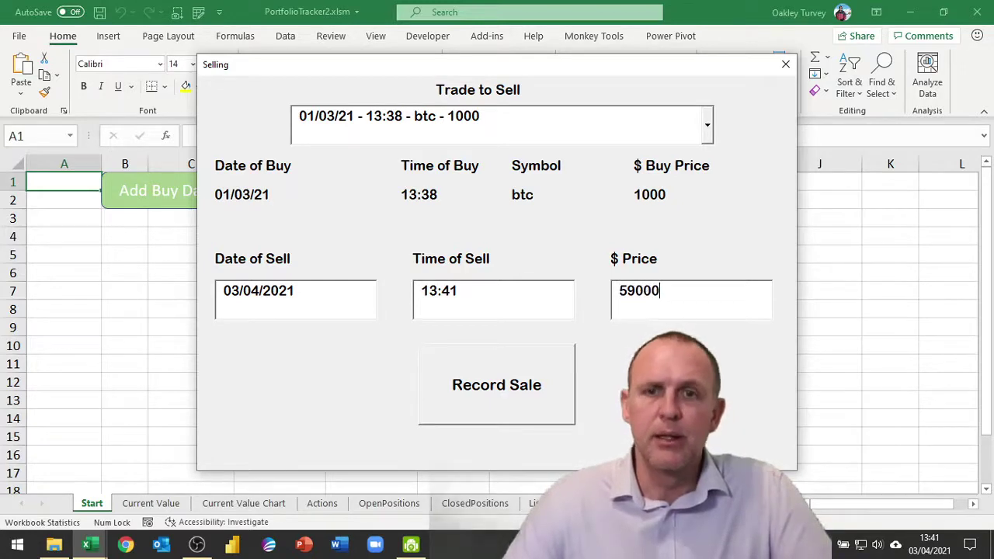
{"action": "left_click", "coordinate": [550, 352]}
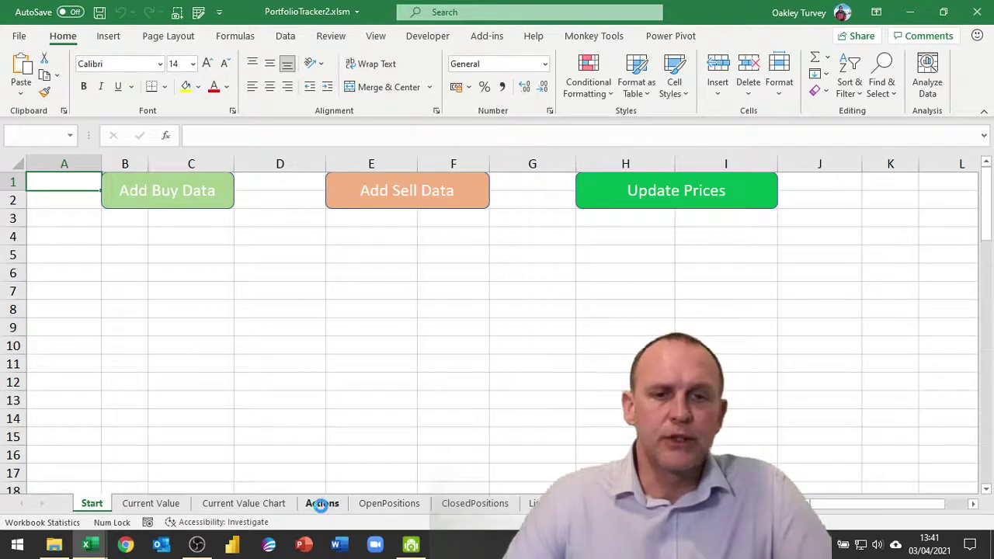
{"action": "left_click", "coordinate": [522, 318]}
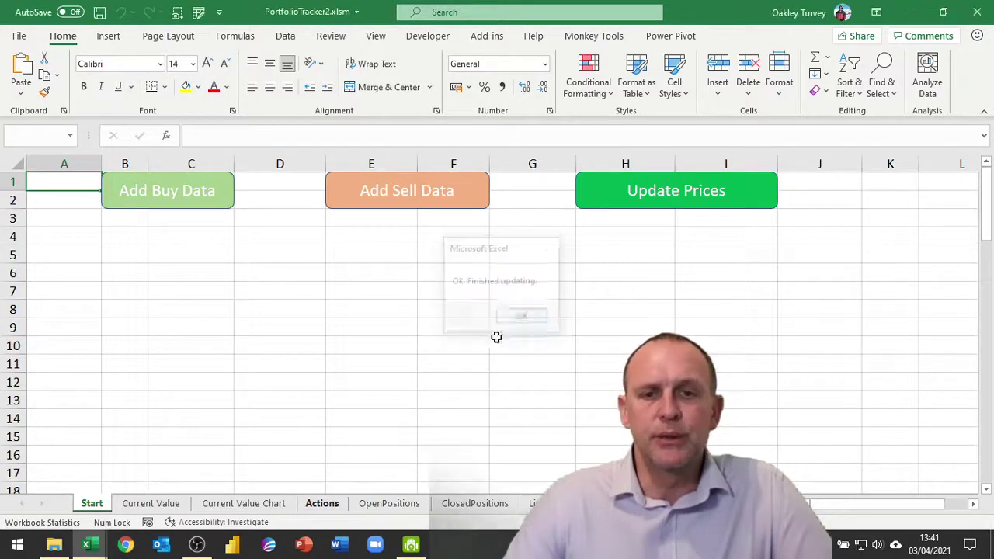
Step: Examine the sale details on the Actions sheet and the profit and ROI columns on the Current Value sheet
{"action": "left_click", "coordinate": [322, 503]}
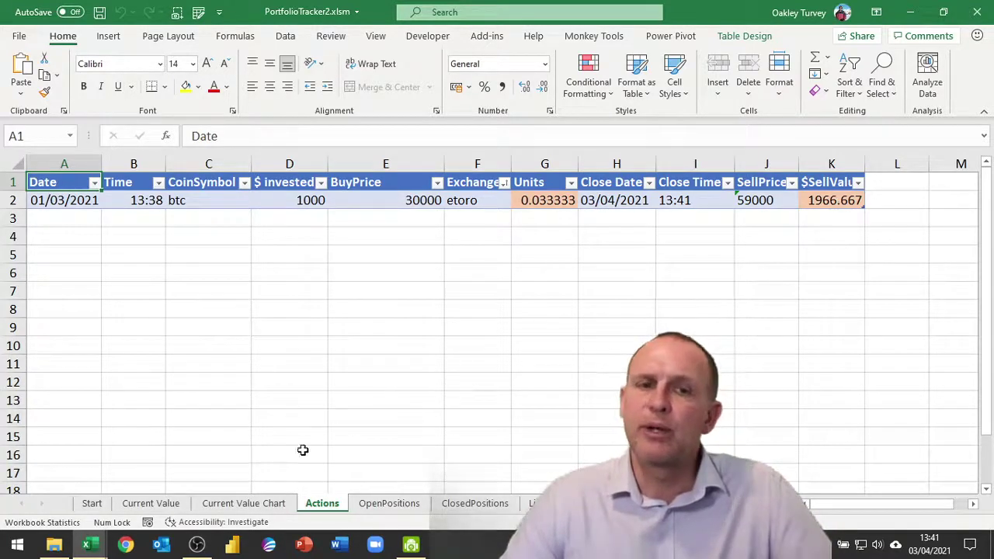
{"action": "left_click", "coordinate": [152, 504]}
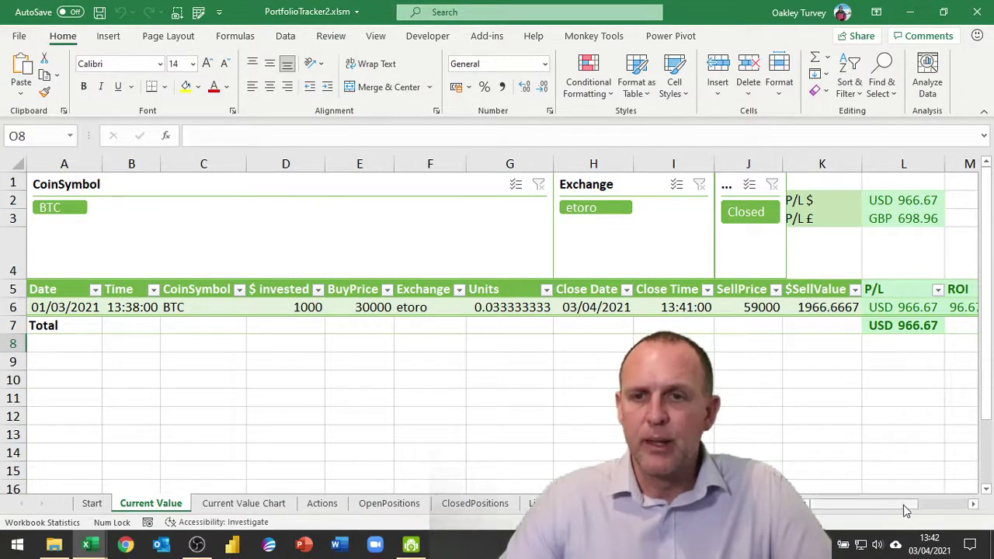
{"action": "left_click_drag", "start_coordinate": [905, 506], "coordinate": [963, 504]}
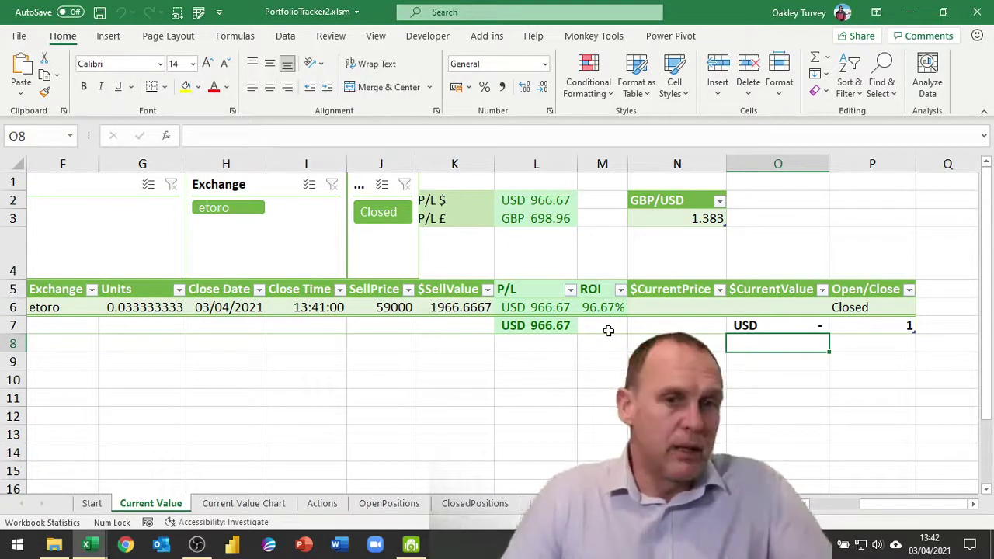
{"action": "left_click", "coordinate": [825, 513]}
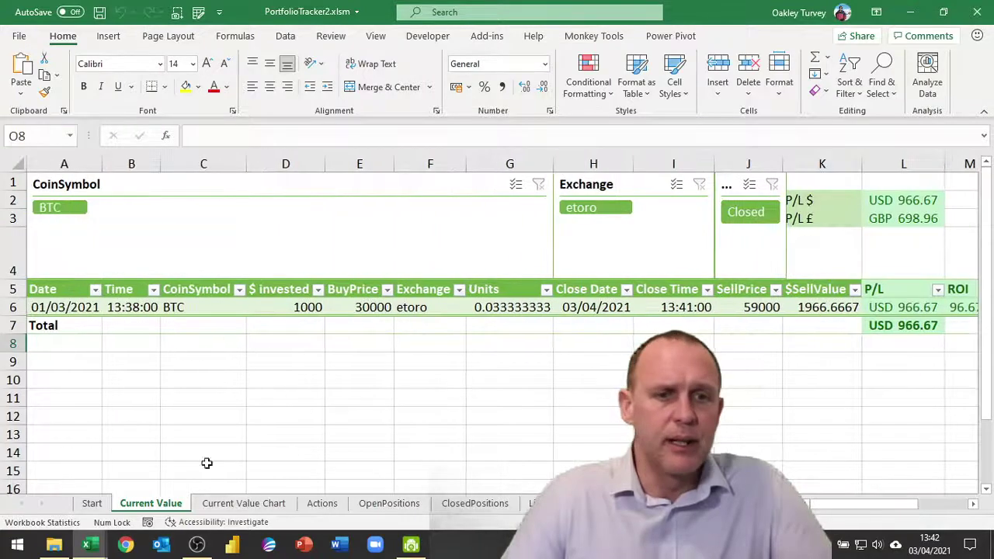
Step: Start a new buy entry from the Start sheet and set its exchange to Coinbase
{"action": "left_click", "coordinate": [92, 504]}
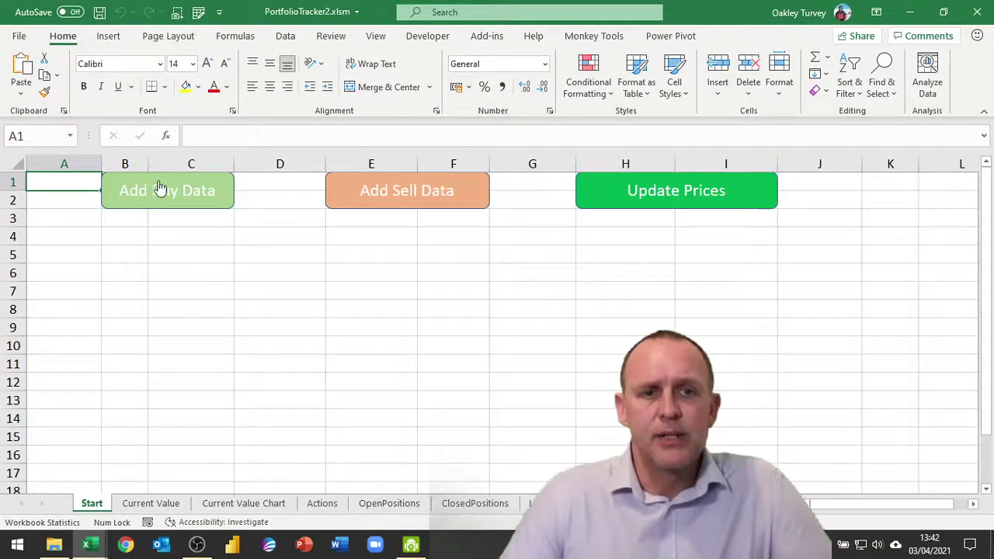
{"action": "left_click", "coordinate": [175, 205]}
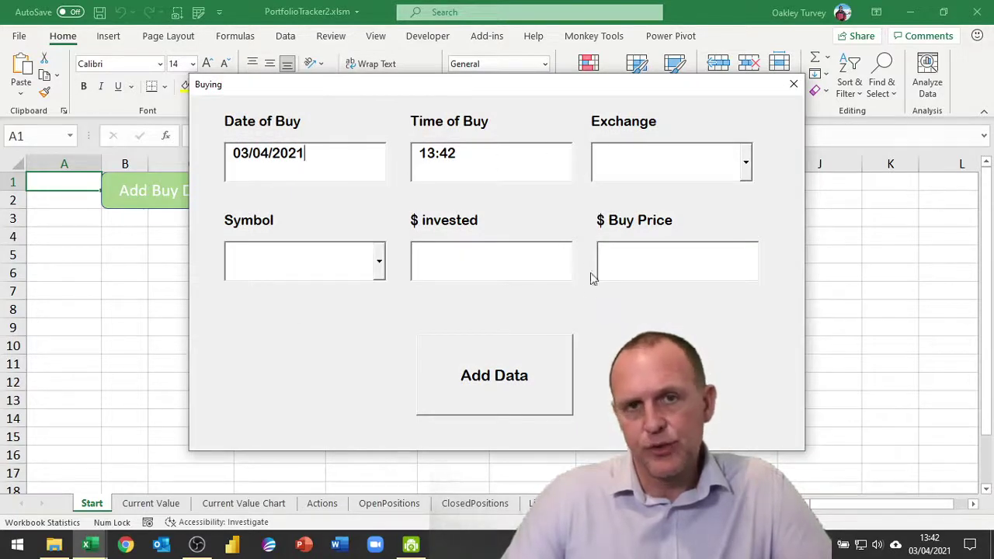
{"action": "left_click", "coordinate": [747, 164]}
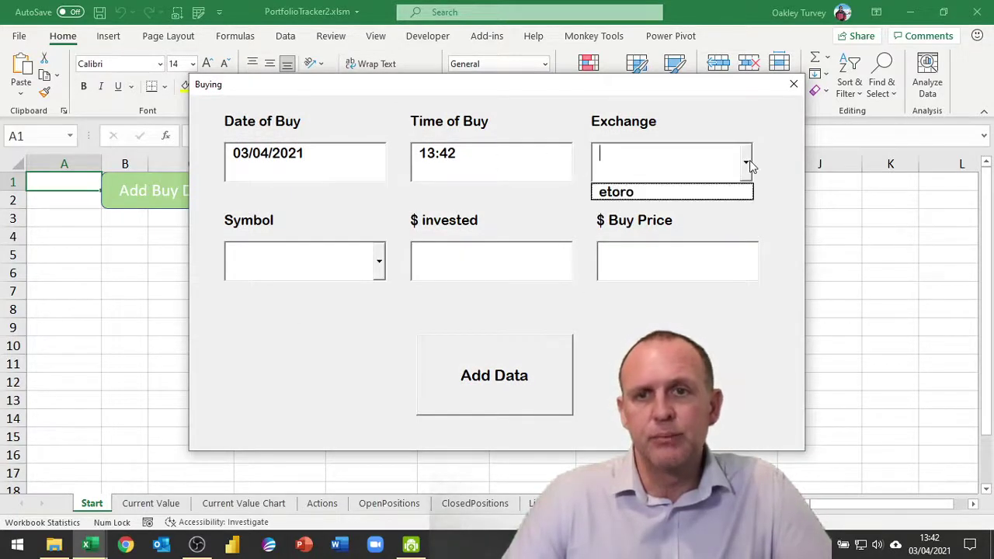
{"action": "left_click", "coordinate": [634, 154]}
{"action": "type", "text": "Coi"}
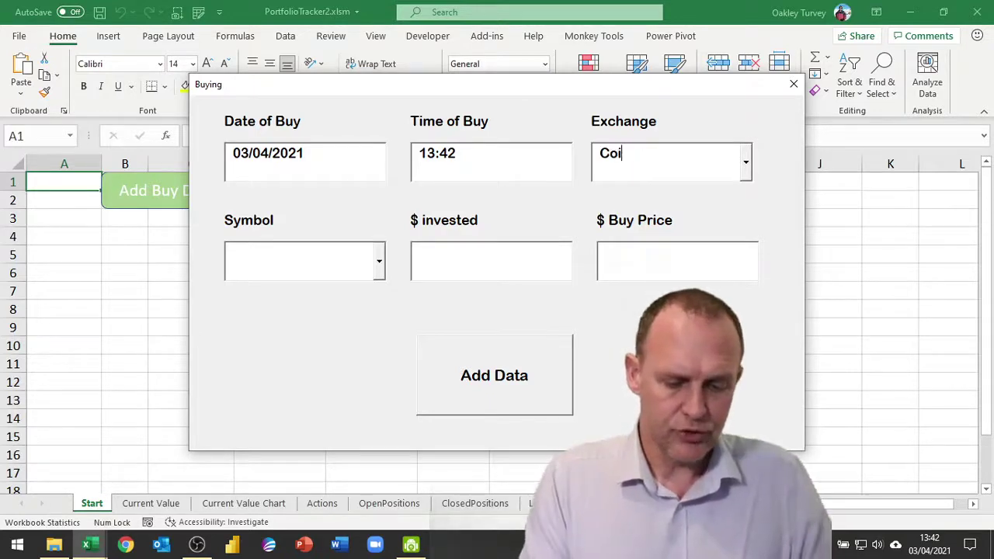
{"action": "type", "text": "nbase"}
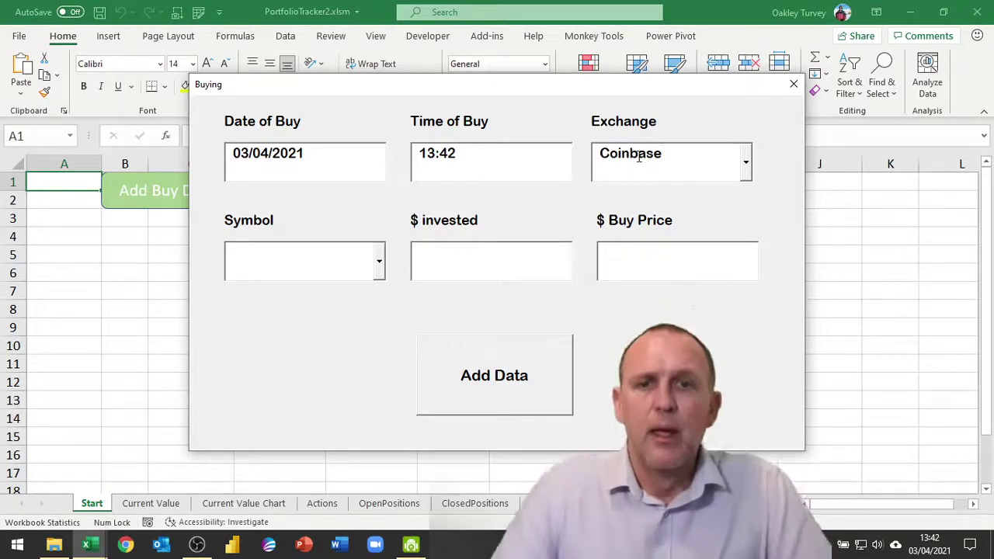
Step: Set the new buy's date to 03/01/2021 and its symbol to eth
{"action": "left_click", "coordinate": [269, 153]}
{"action": "key", "text": "BackSpace"}
{"action": "type", "text": "1"}
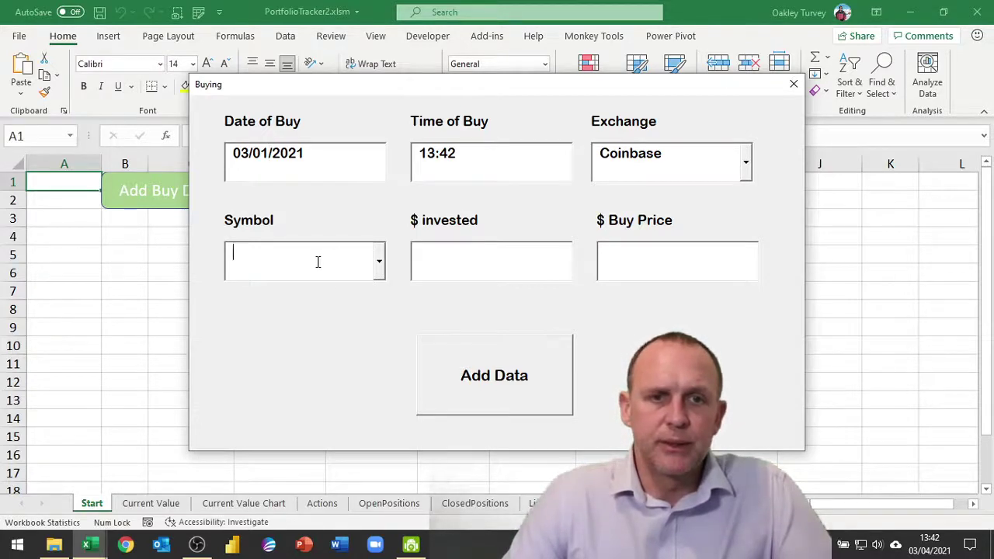
{"action": "left_click", "coordinate": [378, 262]}
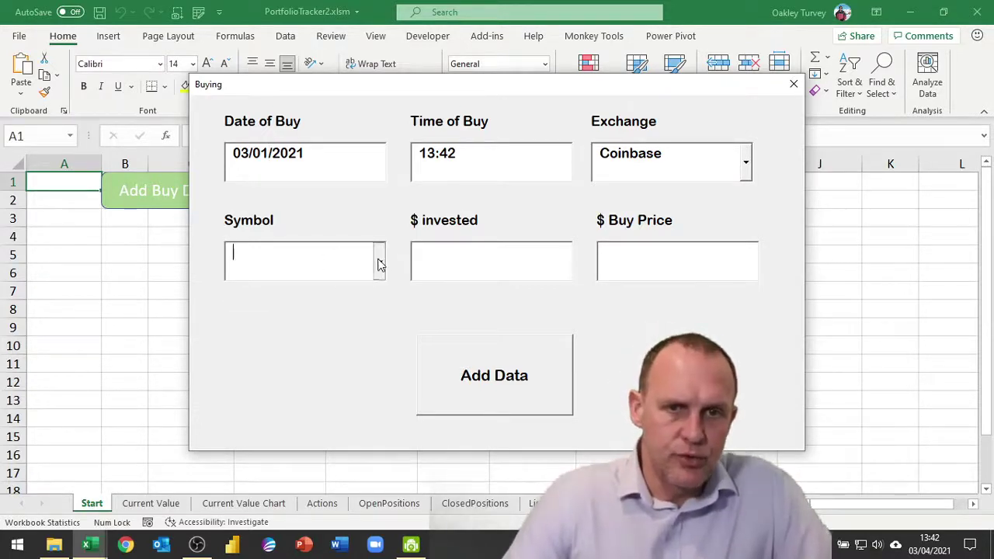
{"action": "left_click", "coordinate": [268, 251]}
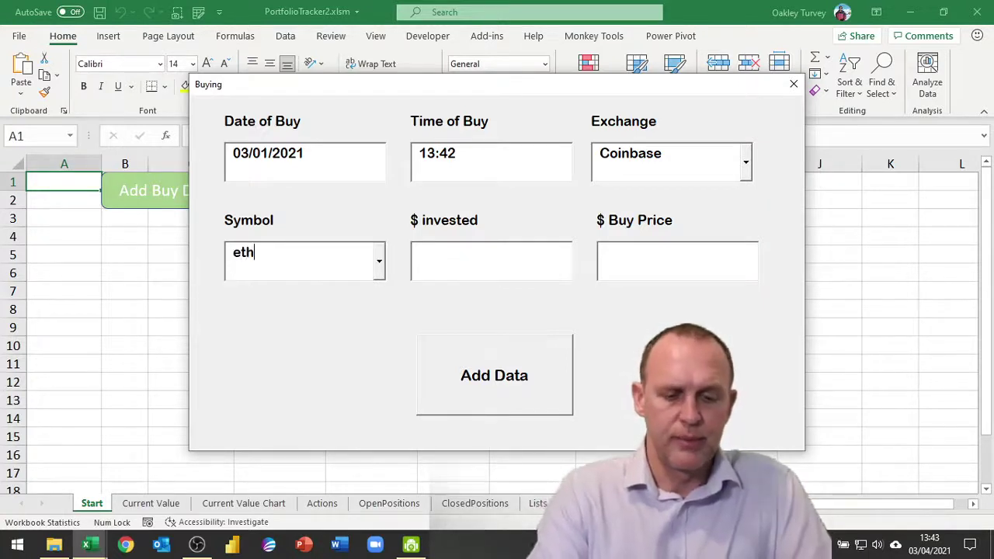
Step: Set the eth buy's invested amount to 500 and its buy price to 1500, and add the trade to the tracker
{"action": "left_click", "coordinate": [436, 262]}
{"action": "type", "text": "500"}
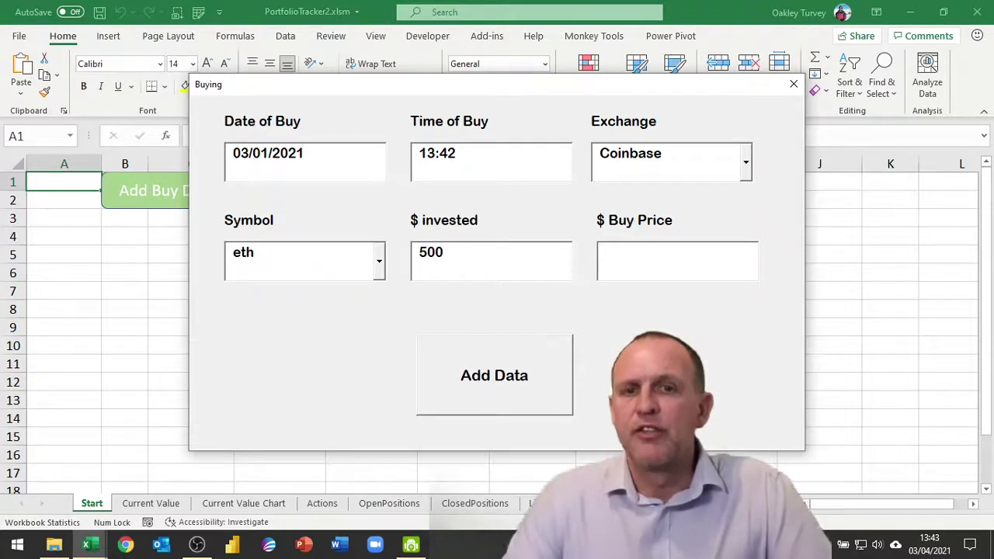
{"action": "left_click", "coordinate": [621, 255]}
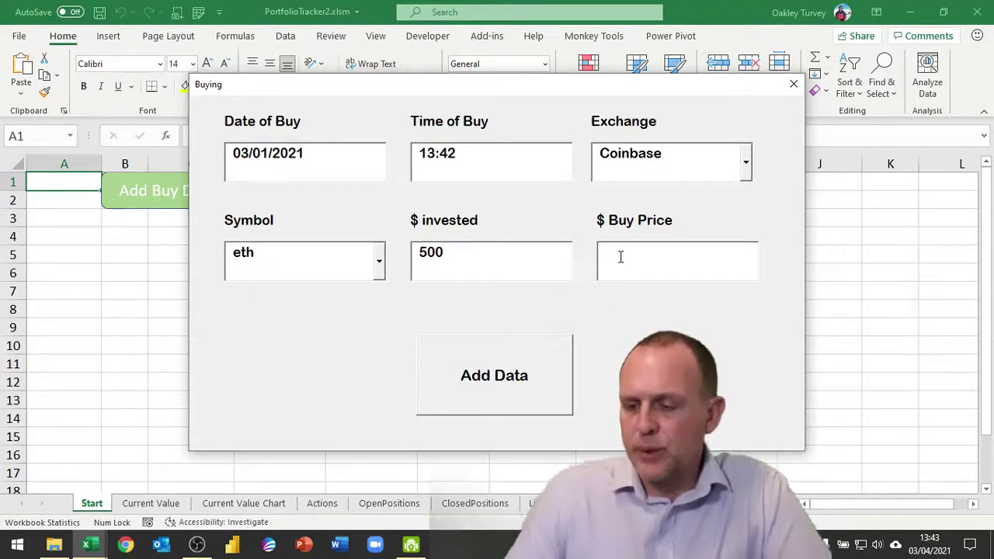
{"action": "type", "text": "1500"}
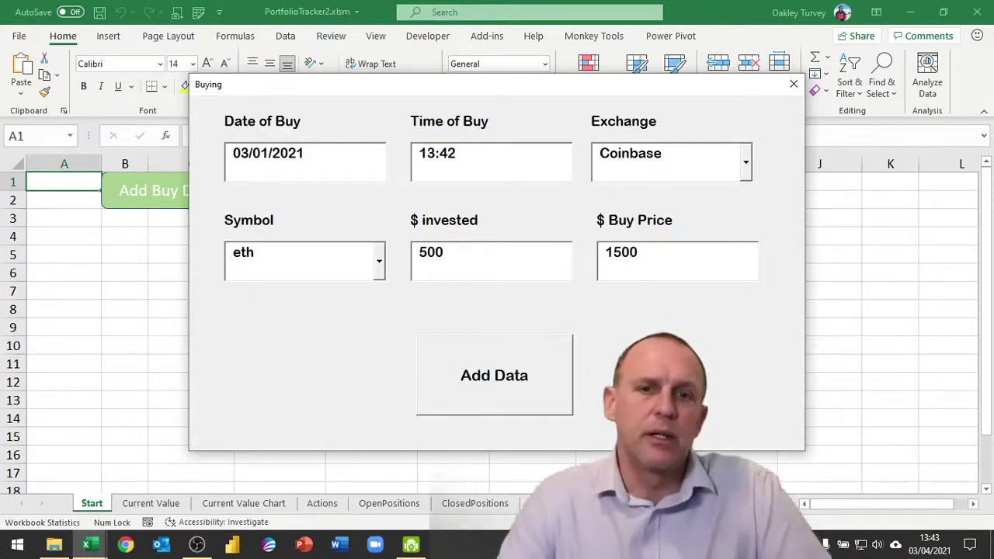
{"action": "left_click", "coordinate": [543, 358]}
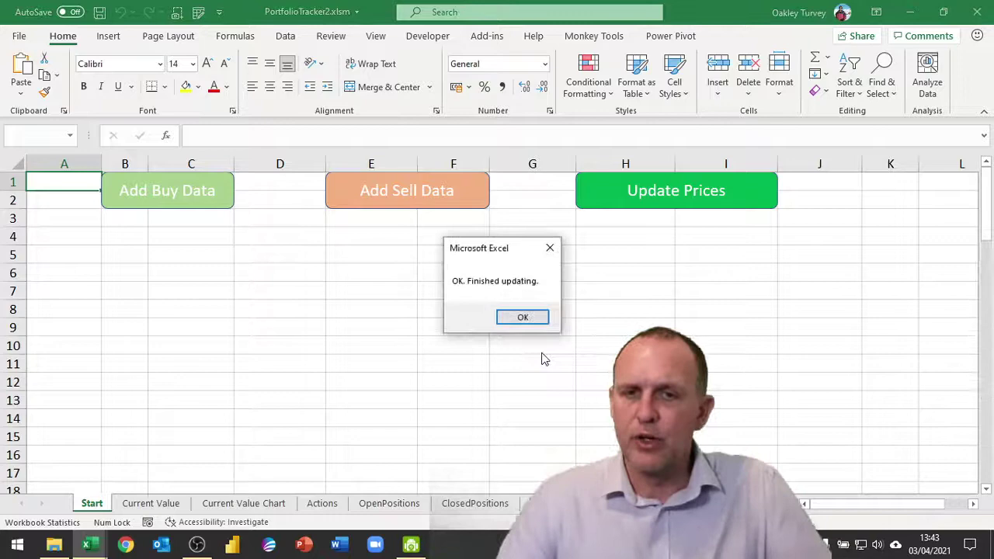
{"action": "left_click", "coordinate": [519, 320]}
Step: Review the recorded eth and btc trades on the OpenPositions, ClosedPositions and Actions sheets
{"action": "left_click", "coordinate": [388, 505]}
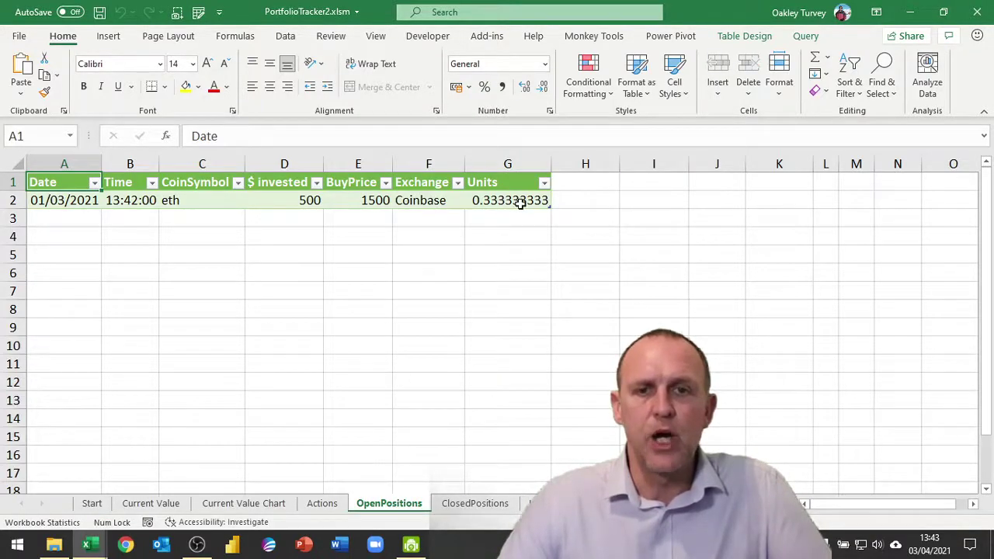
{"action": "left_click", "coordinate": [474, 503]}
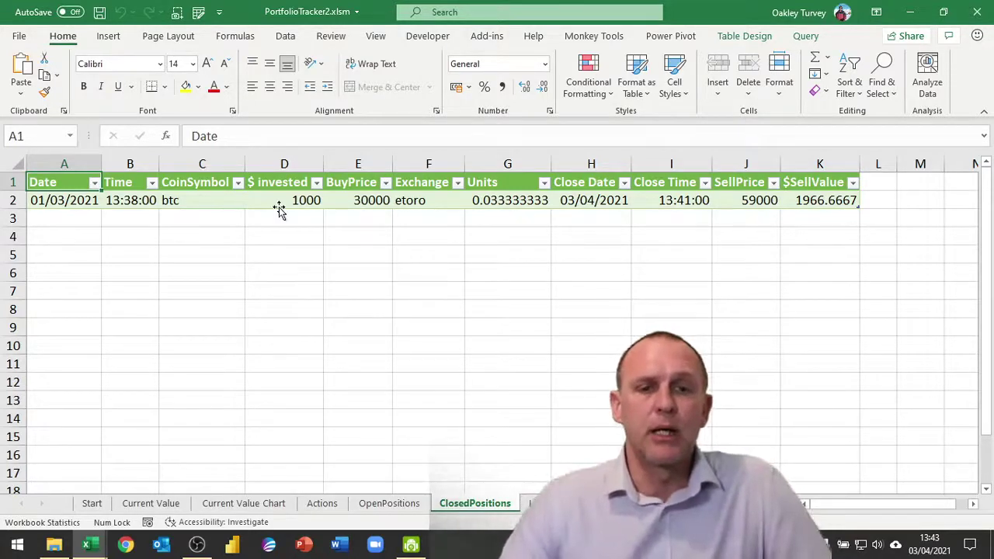
{"action": "left_click", "coordinate": [323, 504]}
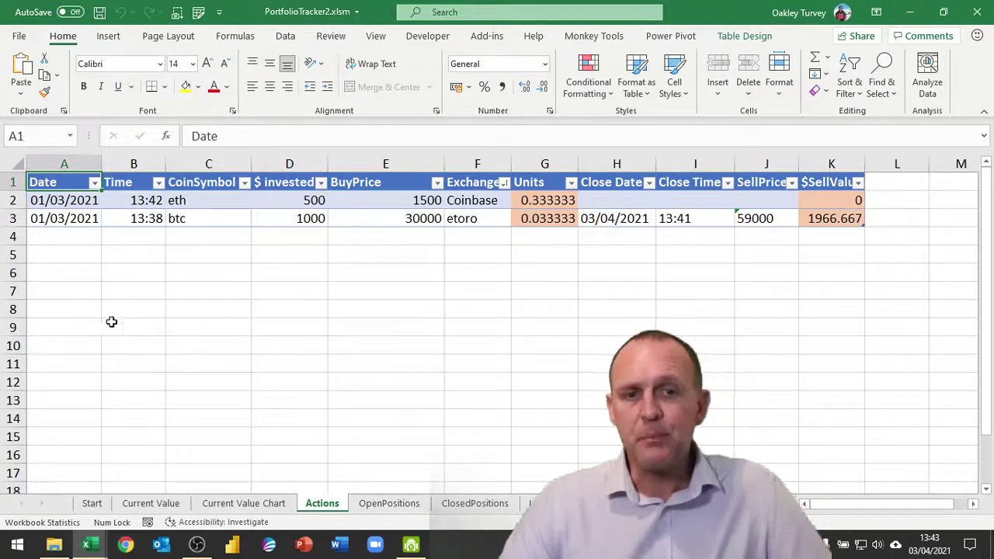
Step: Examine the open eth trade's current price and current value on the Current Value sheet
{"action": "left_click", "coordinate": [151, 503]}
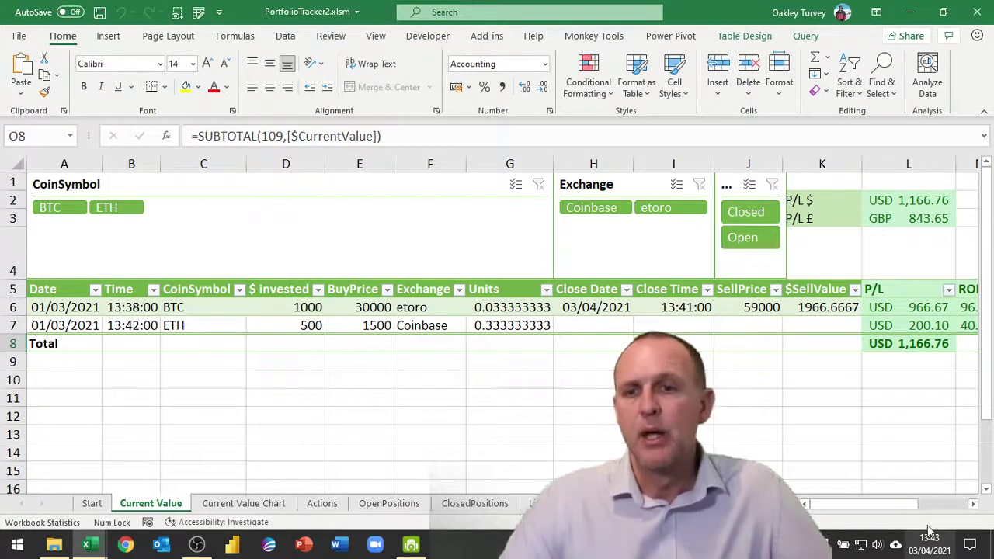
{"action": "left_click_drag", "start_coordinate": [909, 504], "coordinate": [944, 510]}
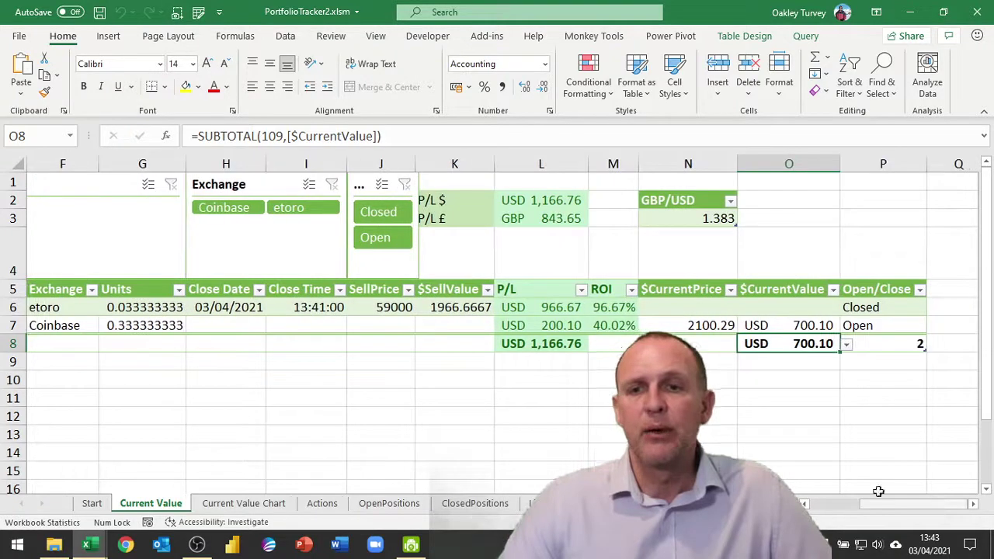
{"action": "left_click", "coordinate": [783, 325]}
{"action": "left_click", "coordinate": [697, 326]}
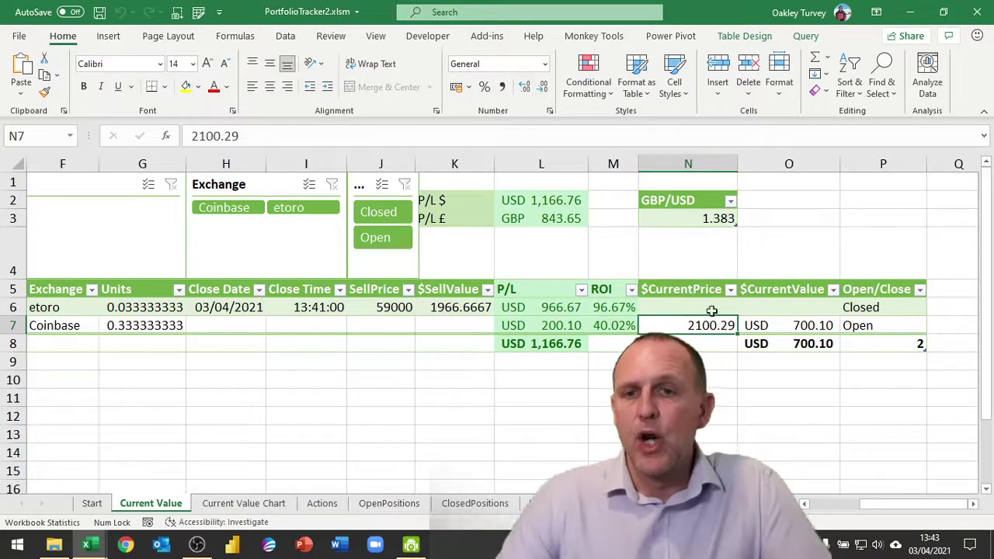
{"action": "left_click", "coordinate": [802, 327]}
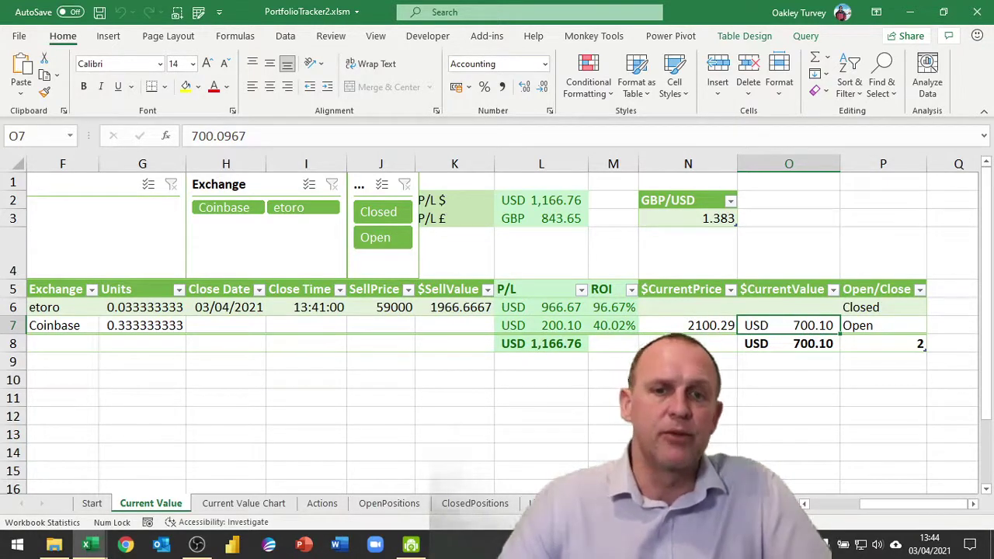
Step: Inspect the total P/L formula, the dollar and pound P/L cells and the GBP/USD rate that converts them
{"action": "left_click", "coordinate": [542, 351]}
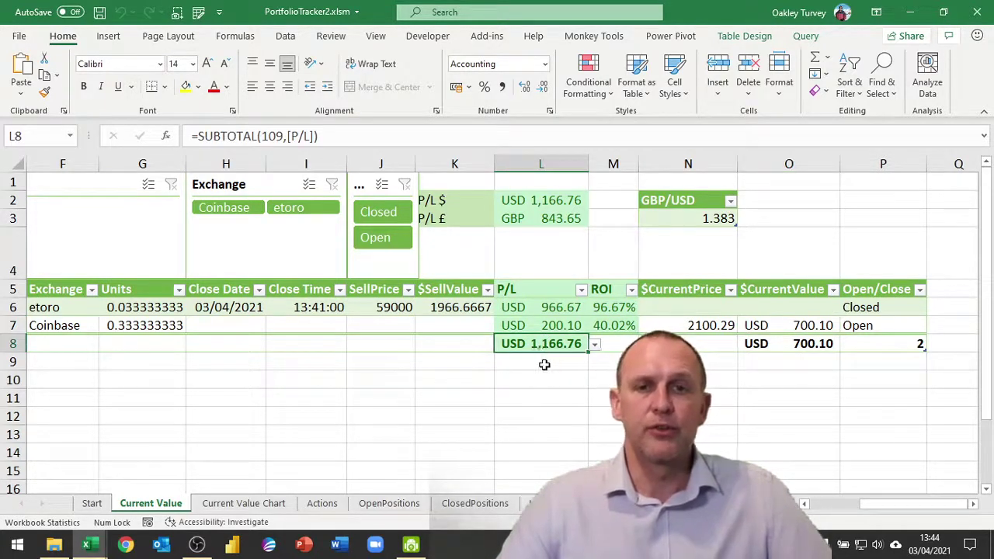
{"action": "left_click", "coordinate": [542, 199]}
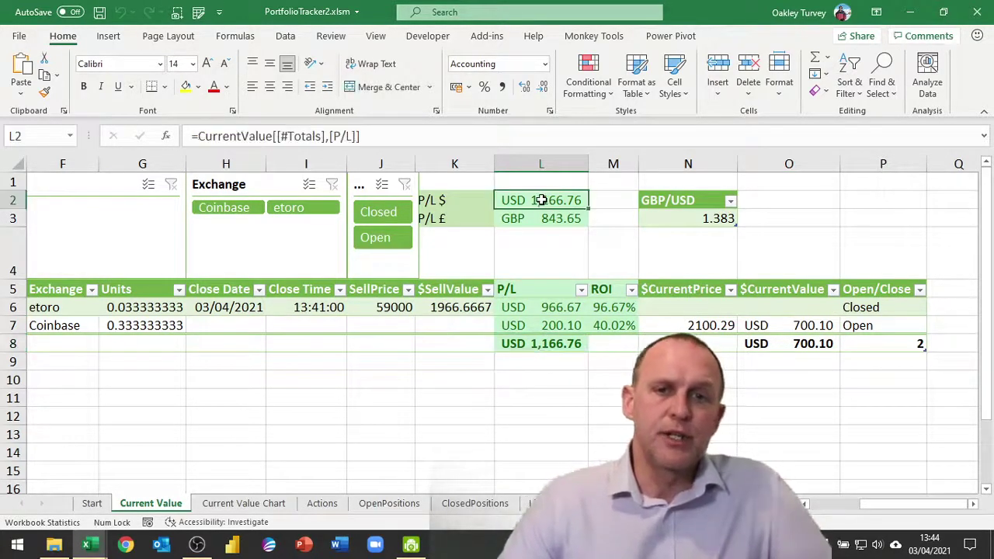
{"action": "left_click", "coordinate": [697, 219]}
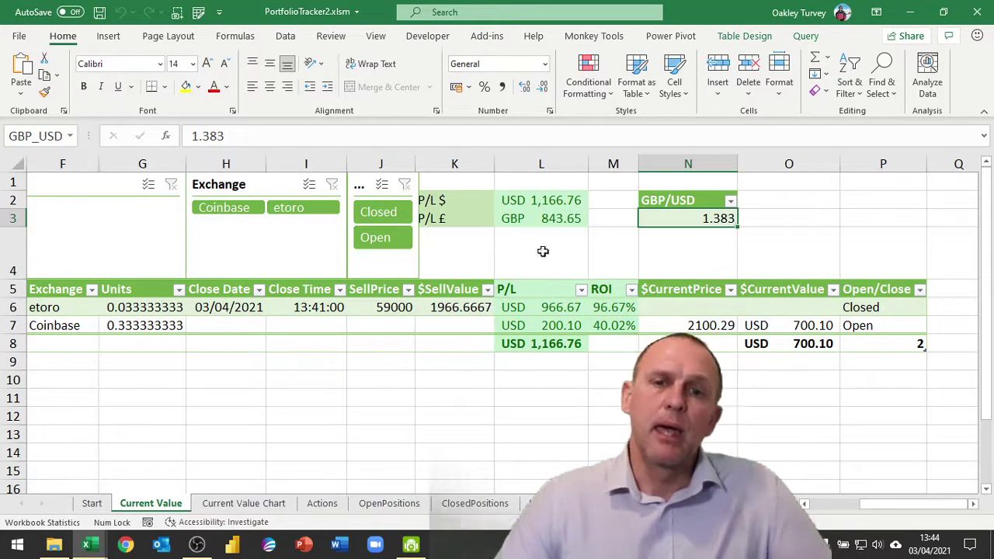
{"action": "left_click", "coordinate": [547, 219]}
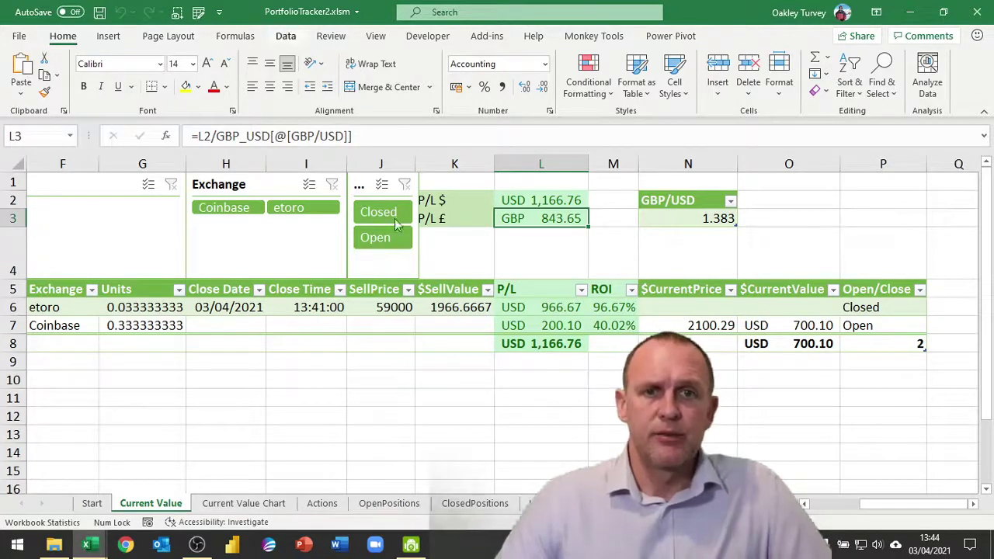
Step: Open the GBP-USD query in Power Query, examine the currency codes in its Source step's web address, and return to the workbook
{"action": "left_click", "coordinate": [286, 37]}
{"action": "left_click", "coordinate": [332, 58]}
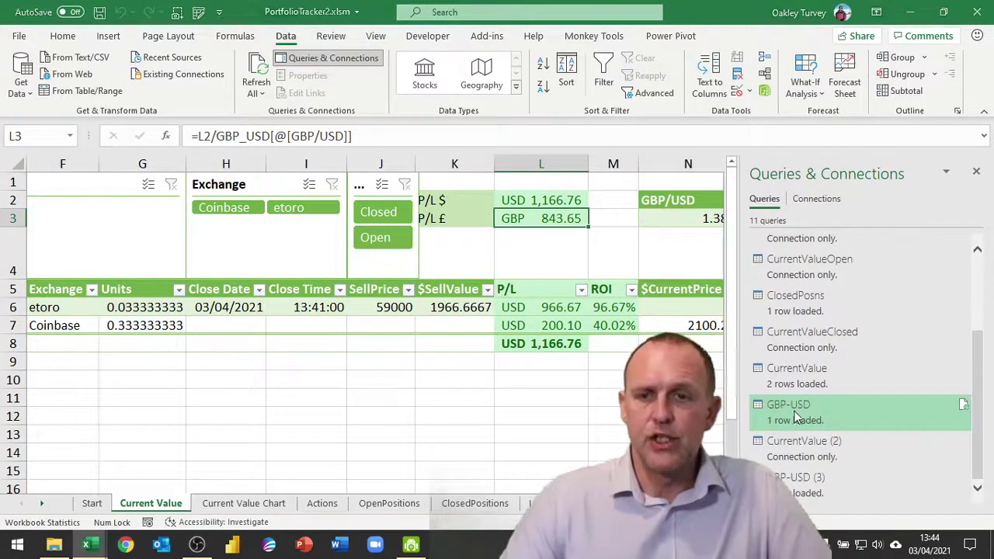
{"action": "mouse_move", "coordinate": [773, 415]}
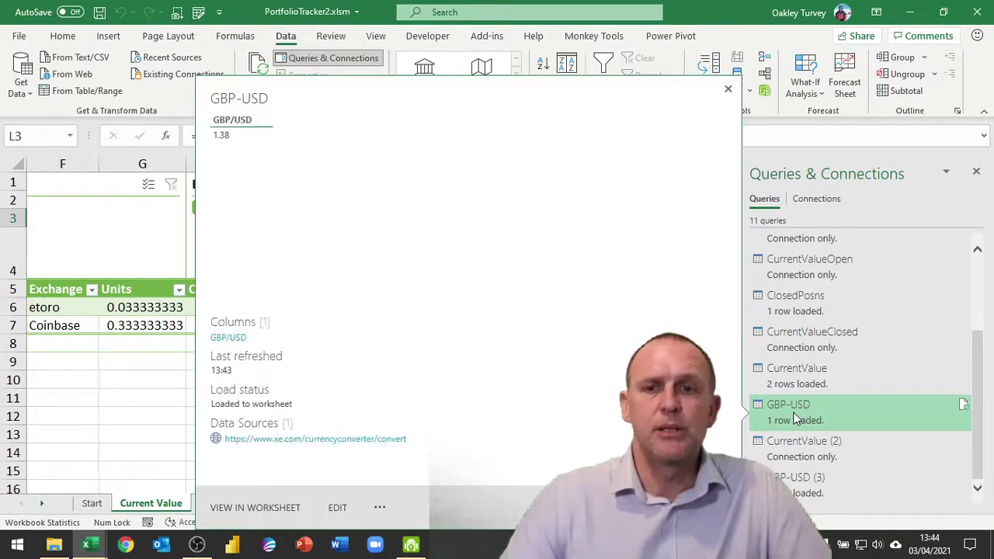
{"action": "double_click", "coordinate": [798, 419]}
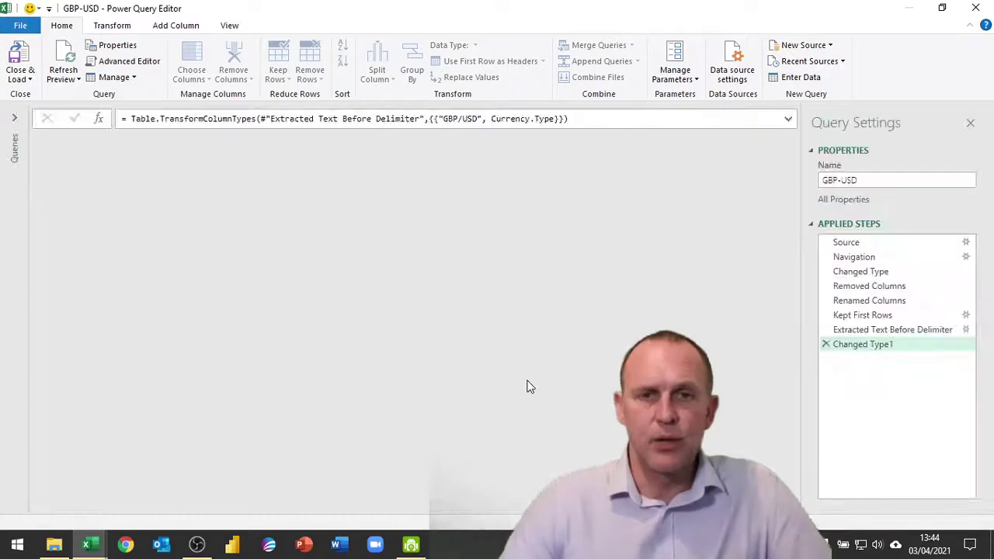
{"action": "left_click", "coordinate": [855, 244]}
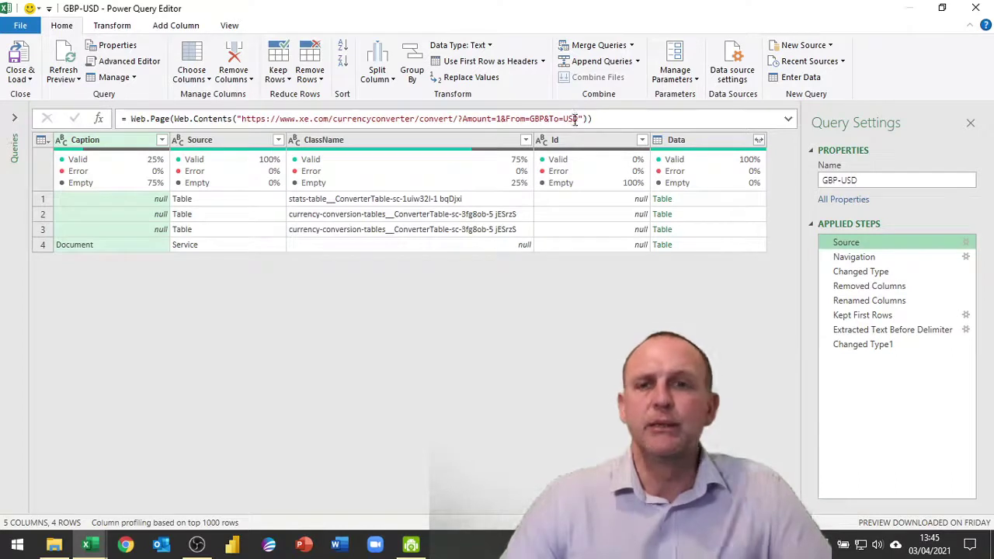
{"action": "left_click", "coordinate": [535, 119]}
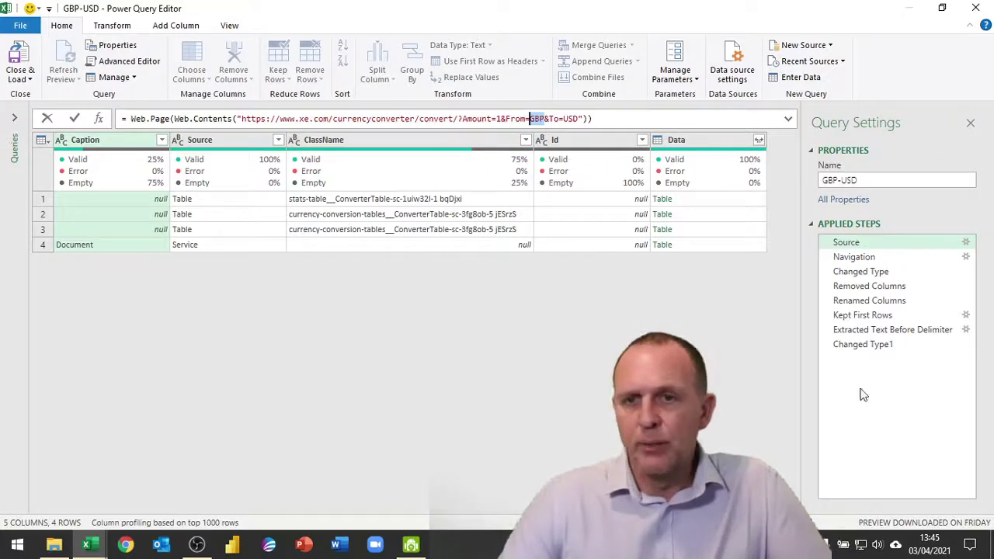
{"action": "left_click", "coordinate": [20, 56]}
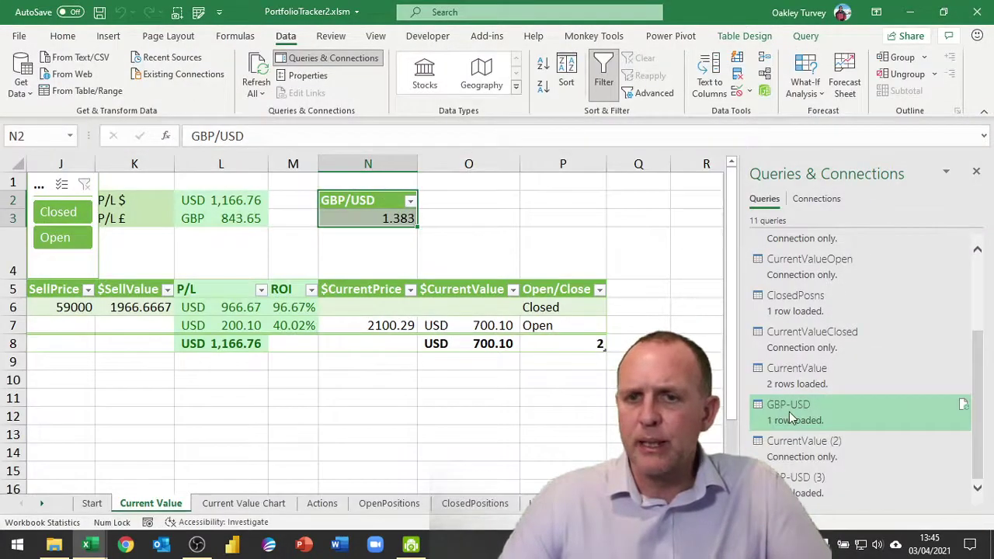
Step: Open the CurrentTokenList query, look through its id, symbol and name columns, and return to the workbook
{"action": "mouse_move", "coordinate": [804, 420]}
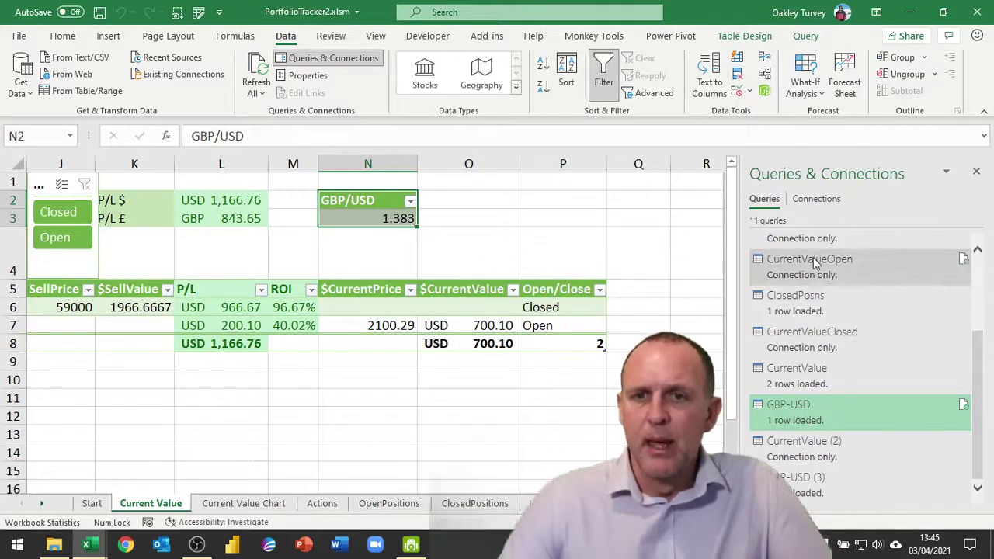
{"action": "scroll", "coordinate": [829, 381], "scroll_direction": "up", "scroll_amount": 3}
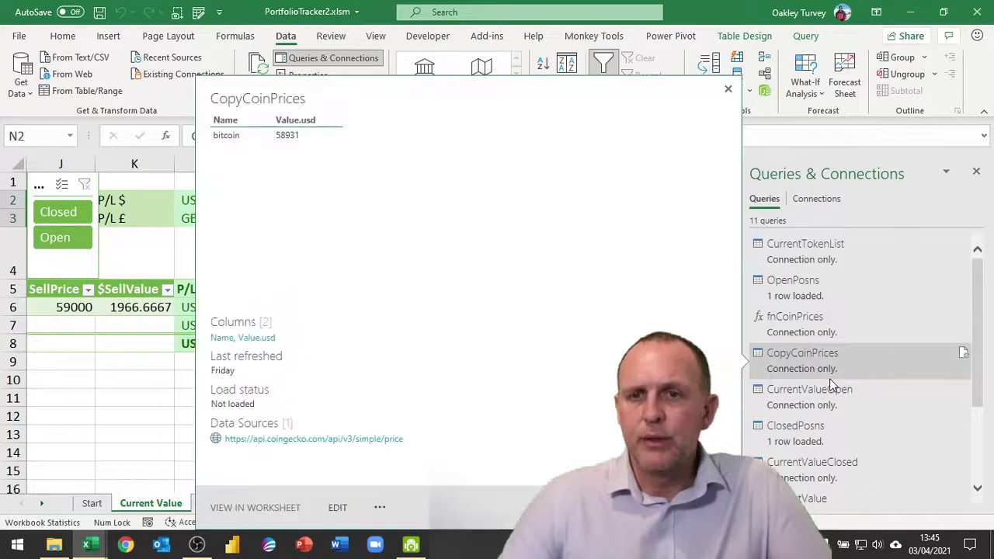
{"action": "mouse_move", "coordinate": [799, 252]}
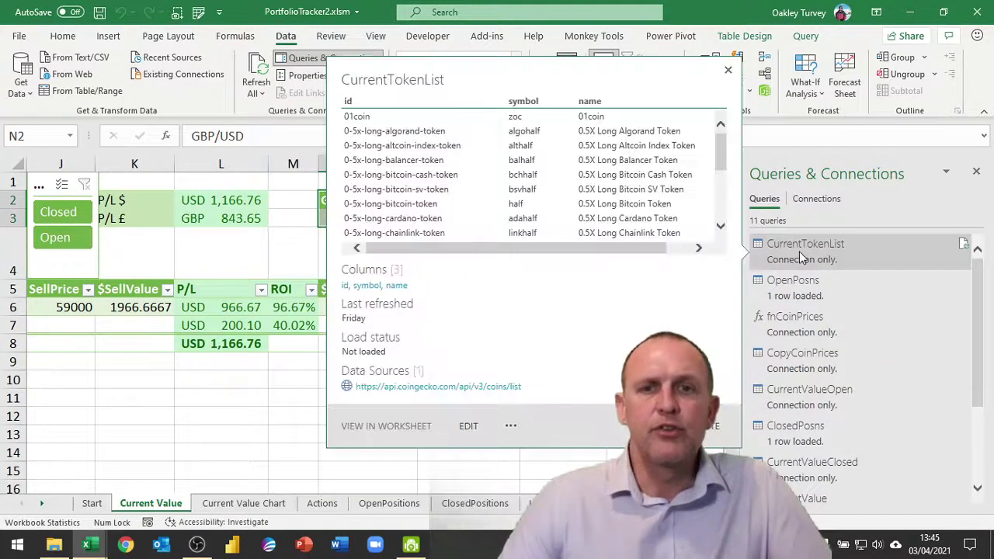
{"action": "double_click", "coordinate": [800, 252]}
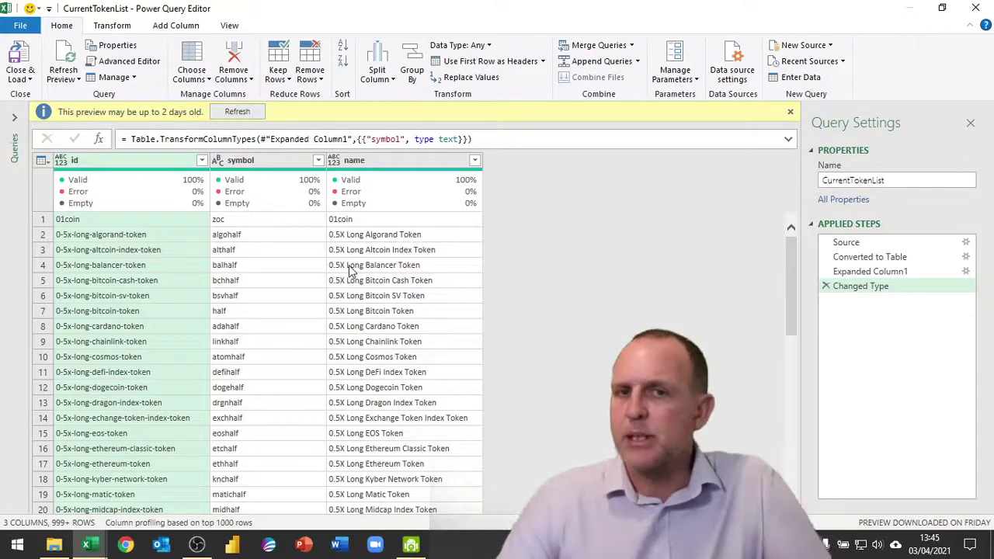
{"action": "scroll", "coordinate": [319, 285], "scroll_direction": "down", "scroll_amount": 15}
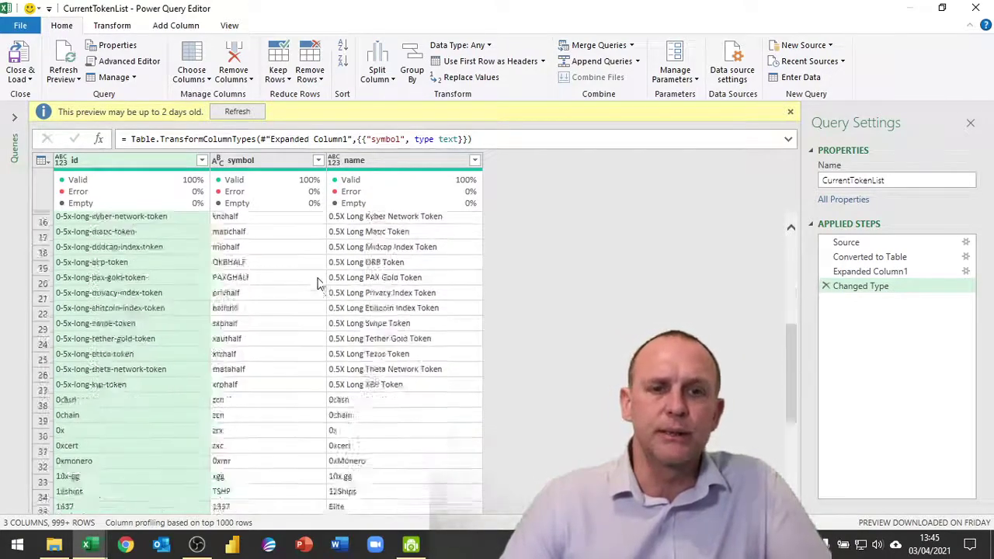
{"action": "scroll", "coordinate": [319, 284], "scroll_direction": "down", "scroll_amount": 5}
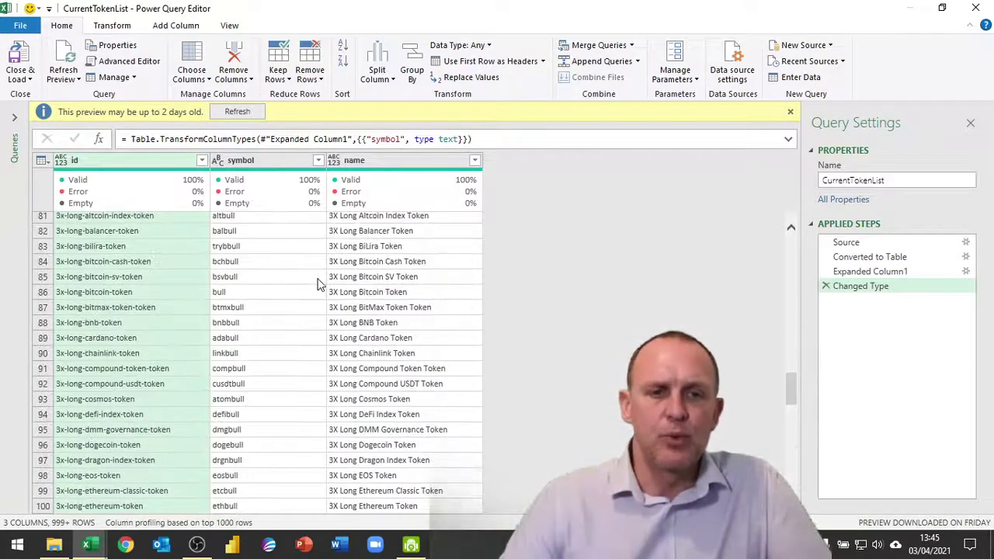
{"action": "scroll", "coordinate": [319, 284], "scroll_direction": "up", "scroll_amount": 15}
{"action": "scroll", "coordinate": [319, 286], "scroll_direction": "up", "scroll_amount": 8}
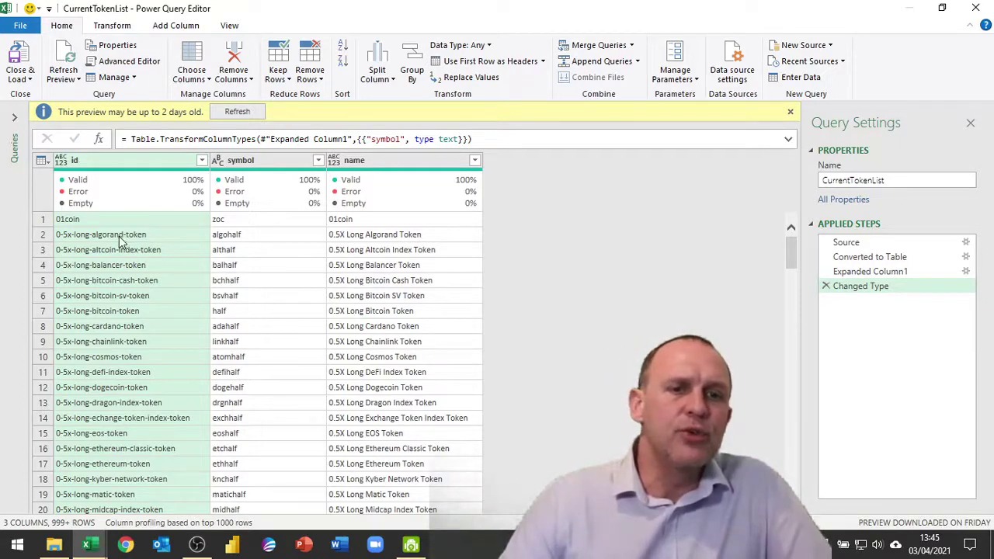
{"action": "left_click", "coordinate": [96, 226]}
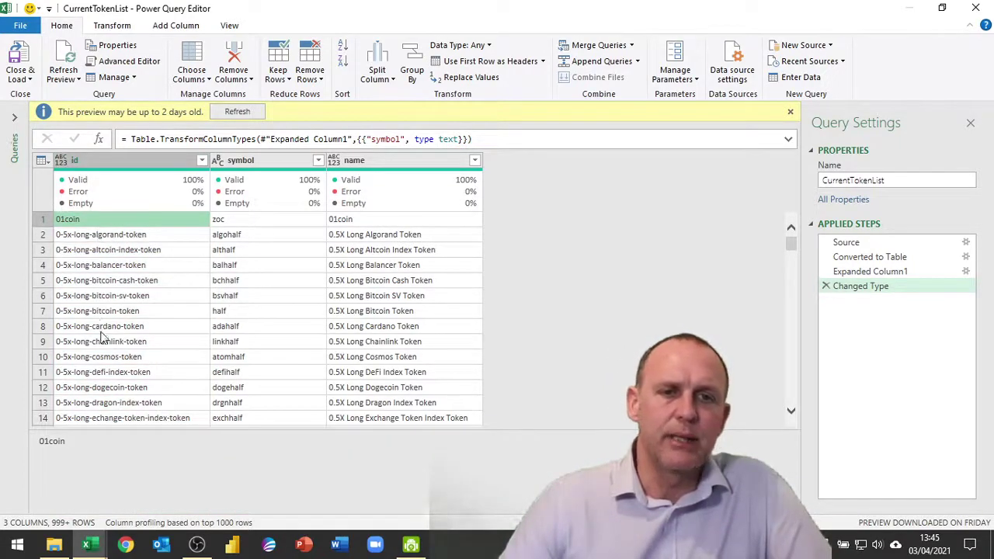
{"action": "left_click", "coordinate": [375, 222]}
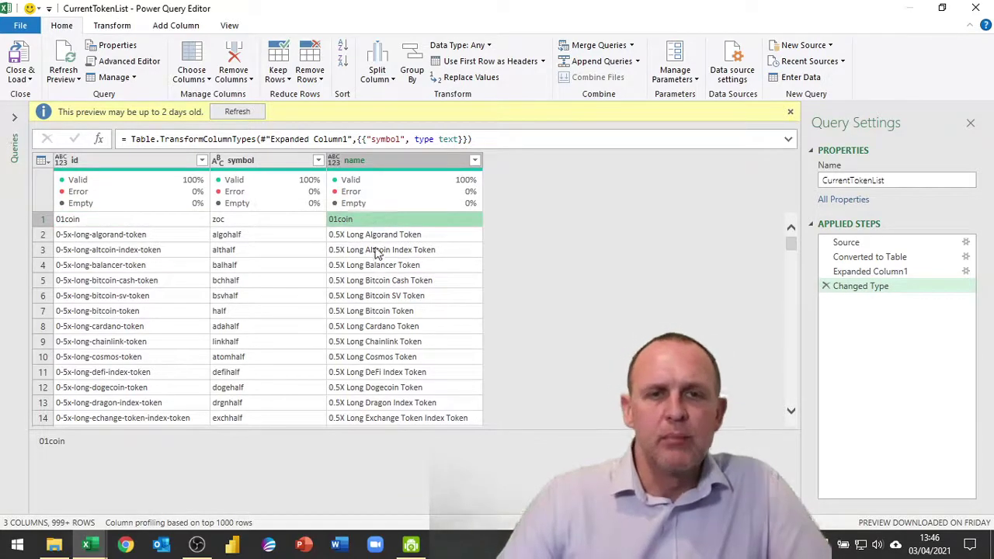
{"action": "left_click", "coordinate": [81, 237]}
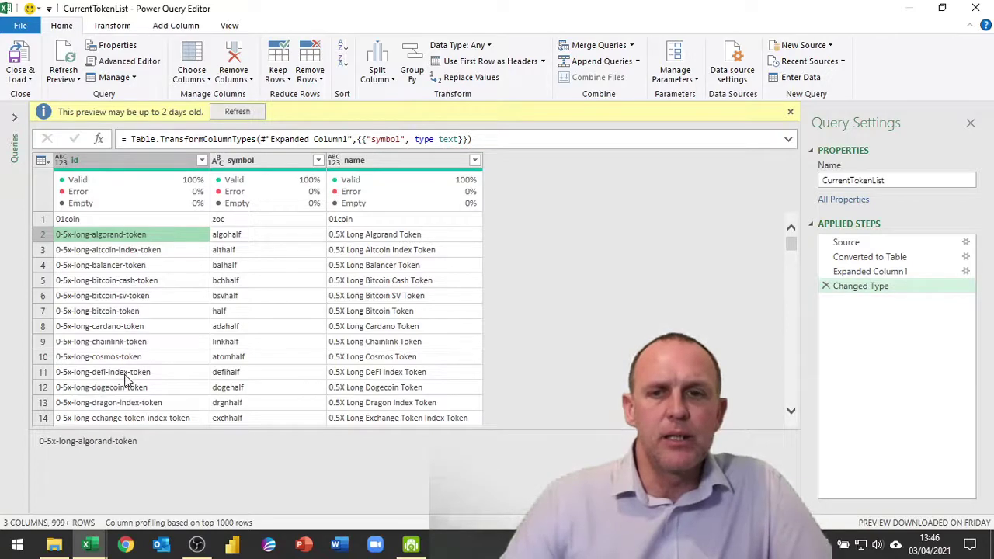
{"action": "left_click", "coordinate": [36, 73]}
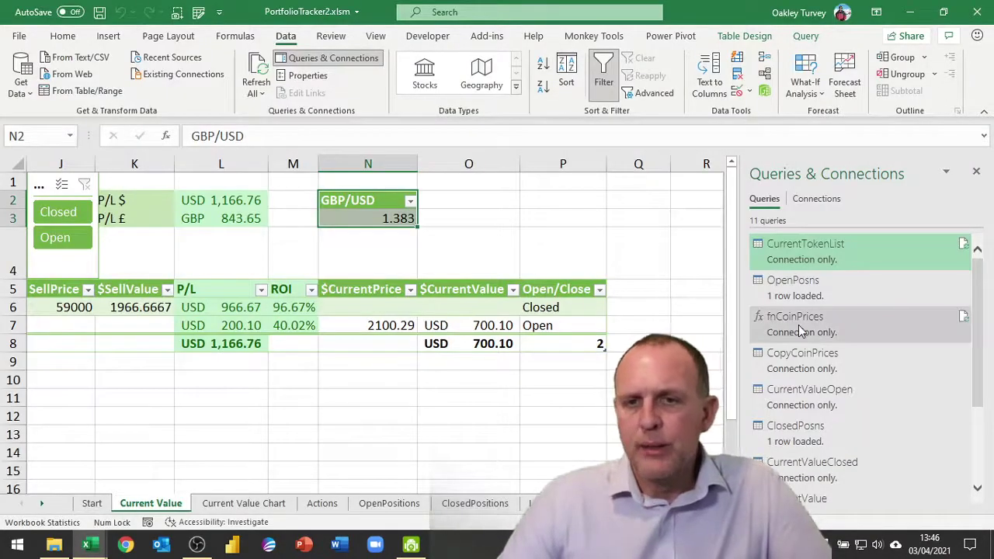
Step: Examine the fnCoinPrices function's details, bring up its ID parameter prompt and dismiss it without entering a value
{"action": "mouse_move", "coordinate": [797, 332]}
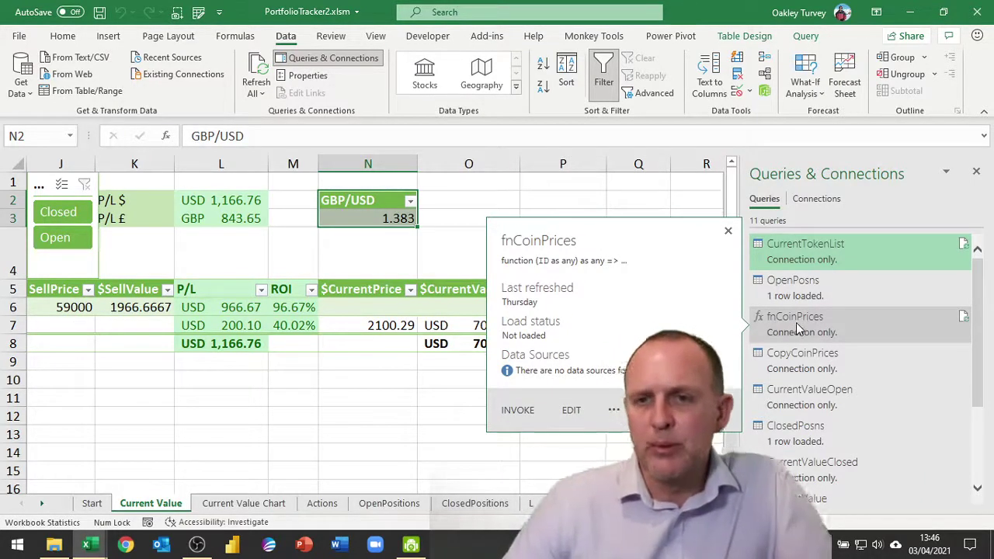
{"action": "left_click", "coordinate": [797, 332]}
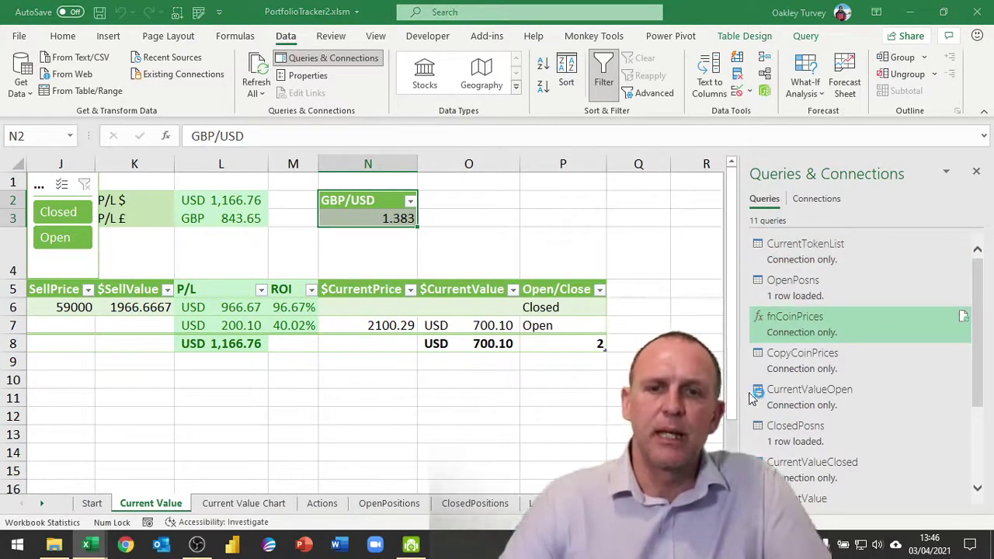
{"action": "double_click", "coordinate": [773, 320]}
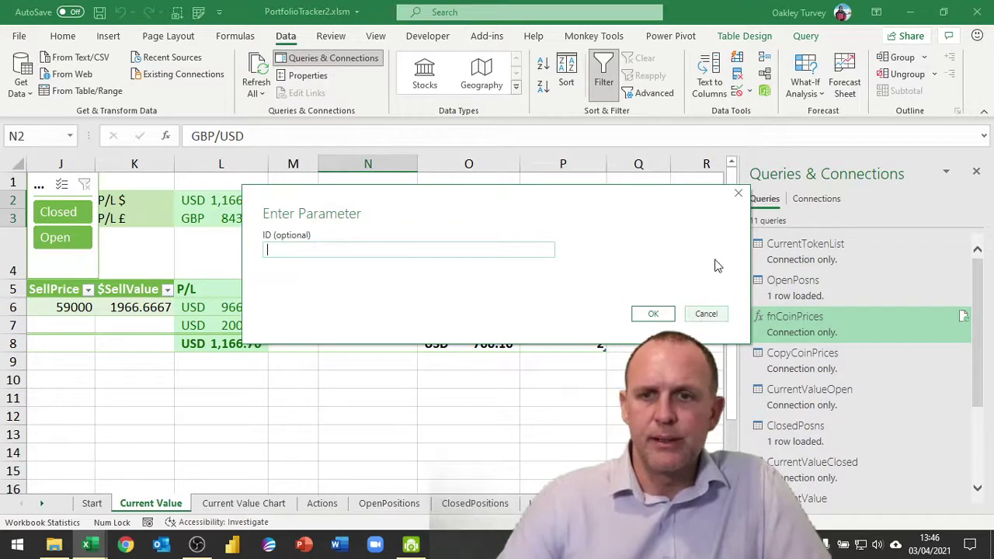
{"action": "left_click", "coordinate": [740, 196]}
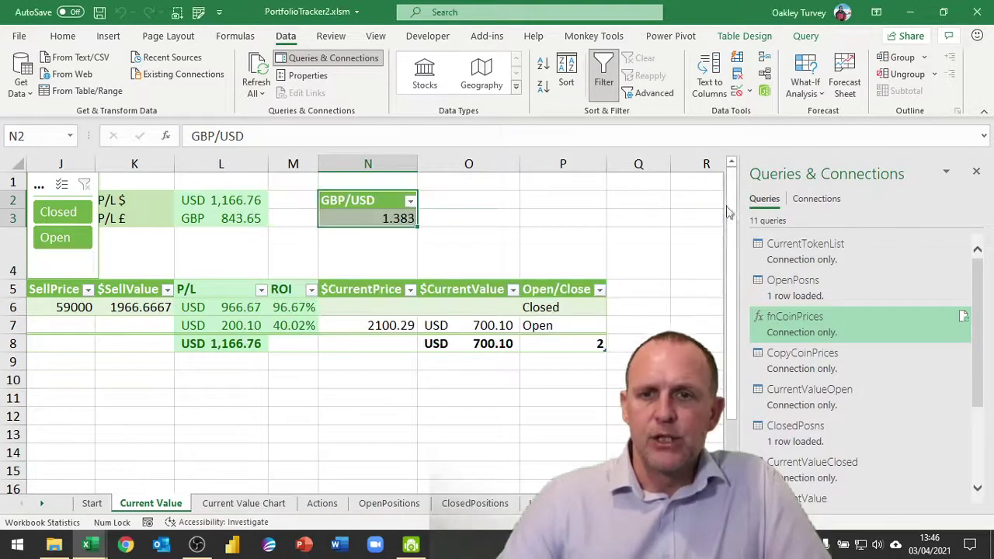
Step: Open the CopyCoinPrices query in Power Query, examine its coin name and USD value, and return to the workbook
{"action": "double_click", "coordinate": [800, 360]}
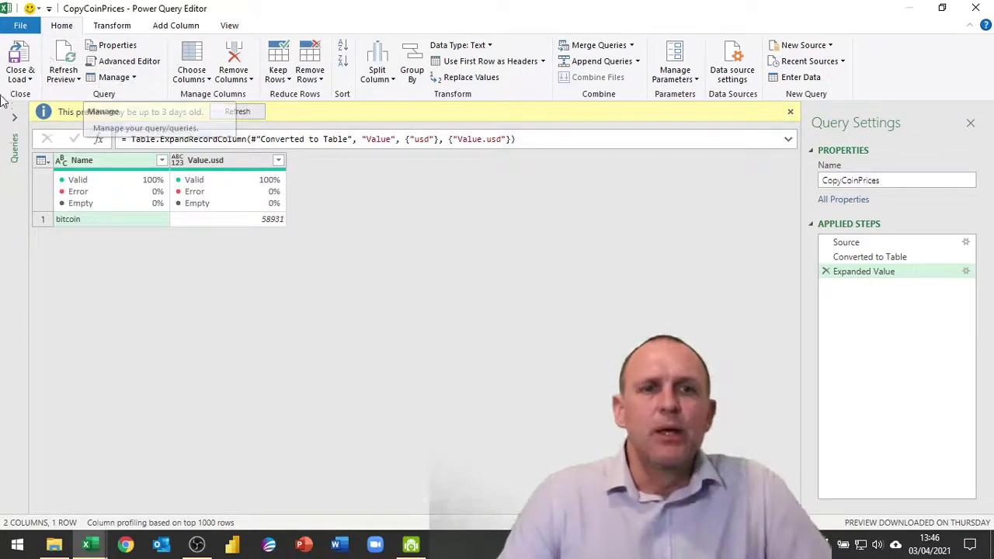
{"action": "left_click", "coordinate": [20, 61]}
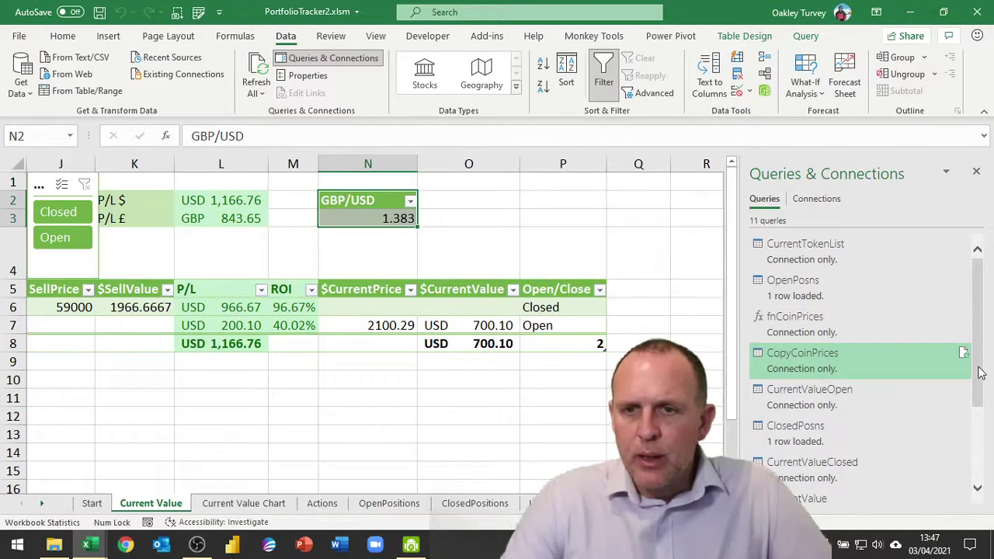
Step: Open the CurrentValue query, look through its columns to the open trade's $CurrentPrice, return to the workbook and close the queries list
{"action": "left_click_drag", "start_coordinate": [981, 374], "coordinate": [988, 415]}
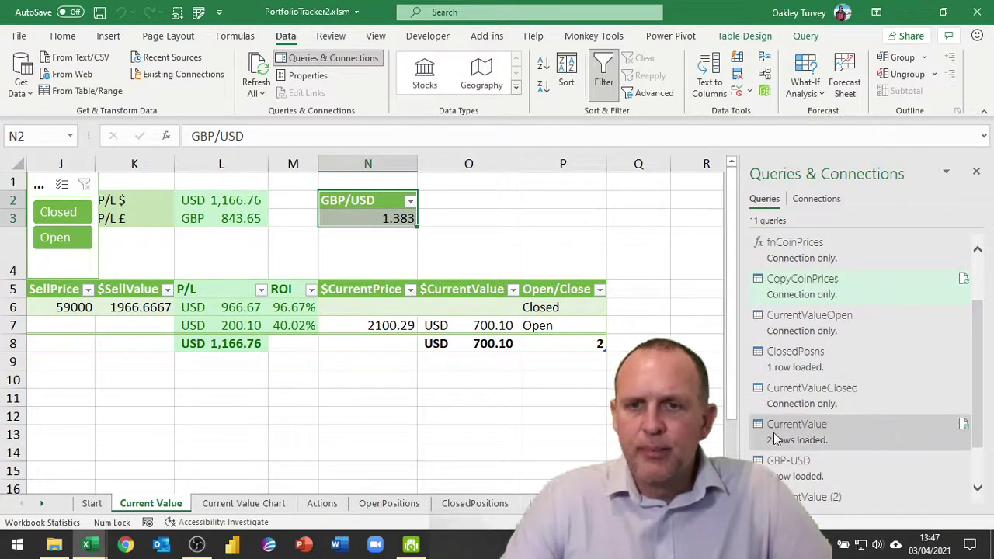
{"action": "mouse_move", "coordinate": [788, 439]}
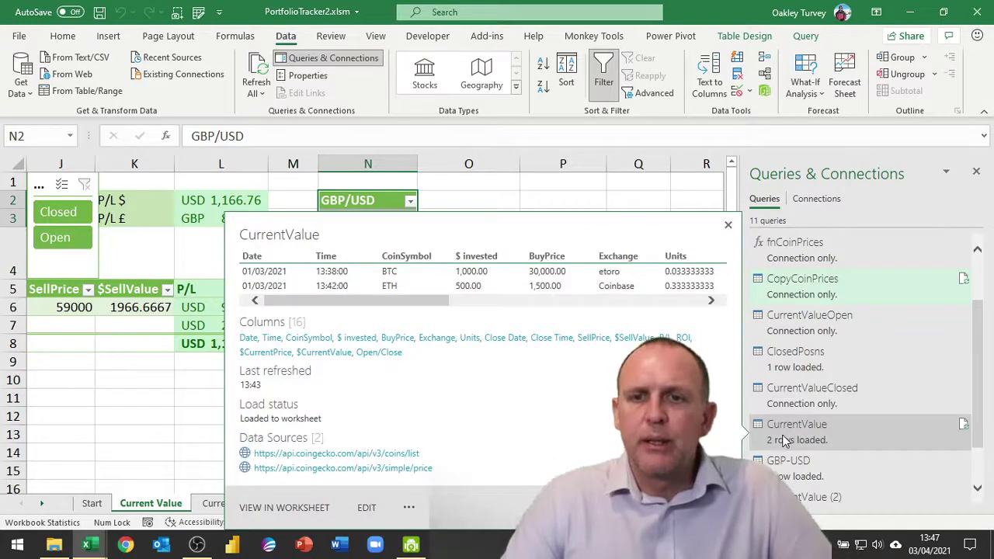
{"action": "double_click", "coordinate": [788, 439]}
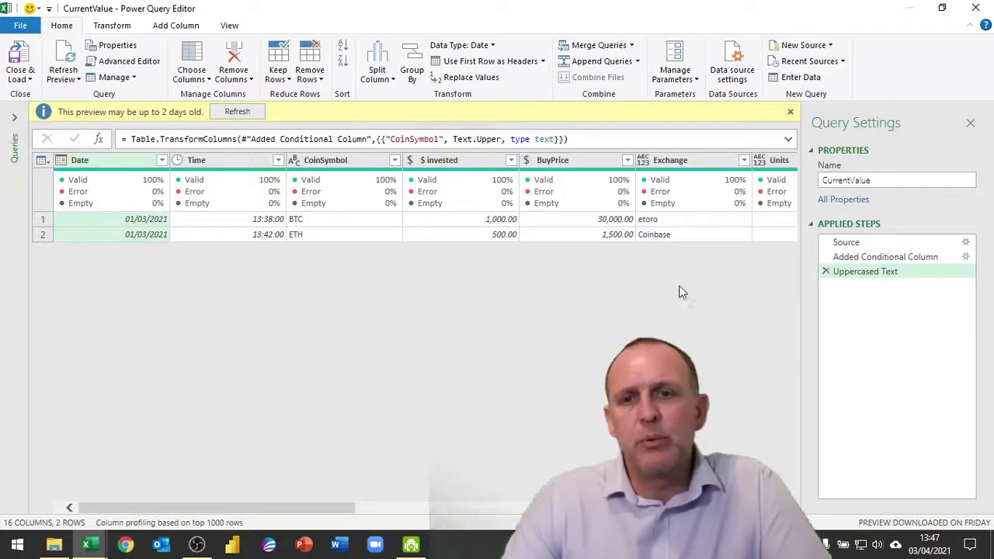
{"action": "scroll", "coordinate": [85, 264], "scroll_direction": "right", "scroll_amount": 5}
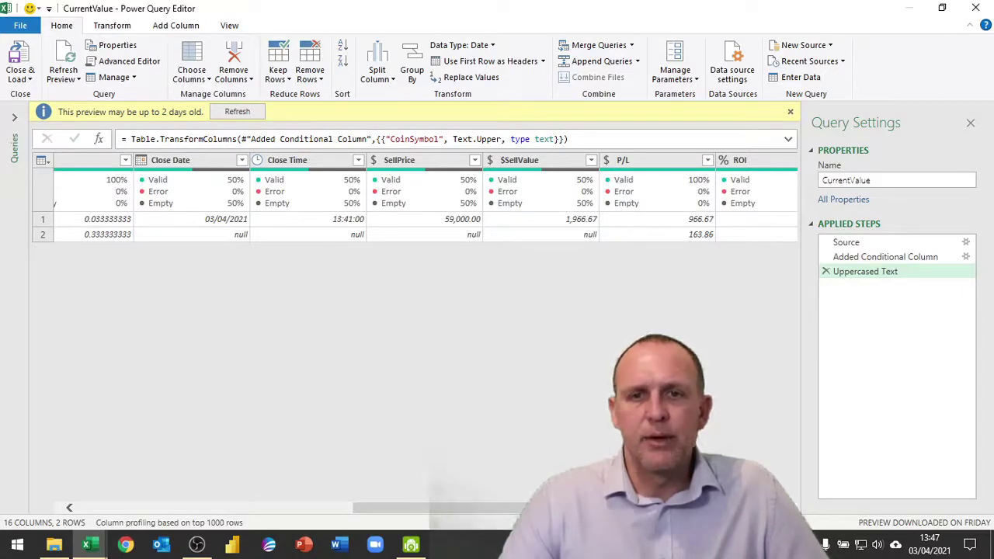
{"action": "scroll", "coordinate": [416, 198], "scroll_direction": "right", "scroll_amount": 5}
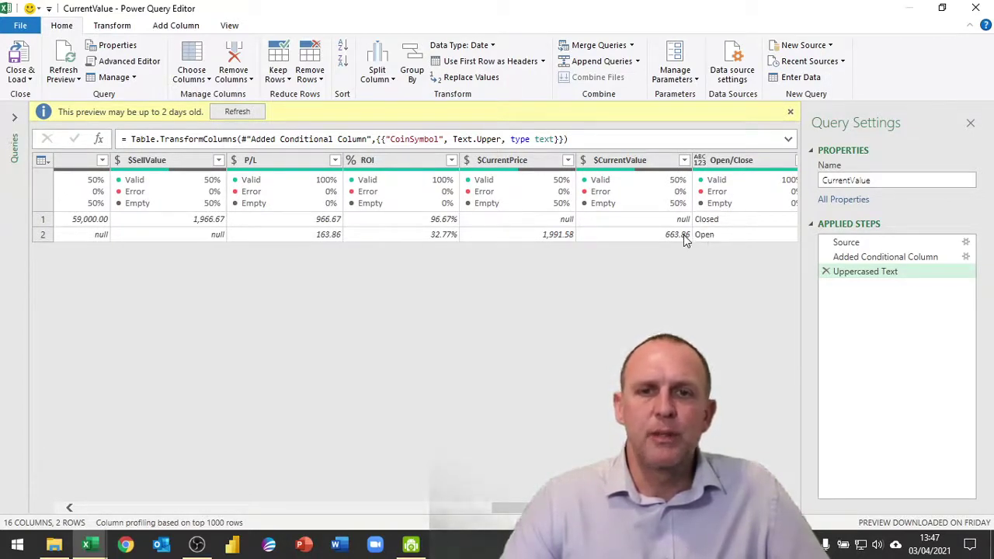
{"action": "left_click", "coordinate": [544, 239]}
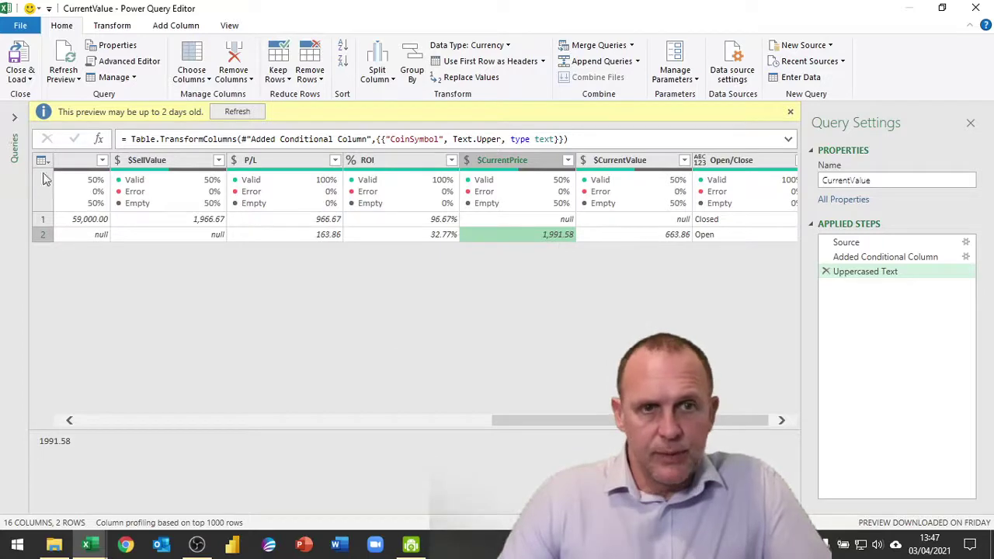
{"action": "left_click", "coordinate": [6, 56]}
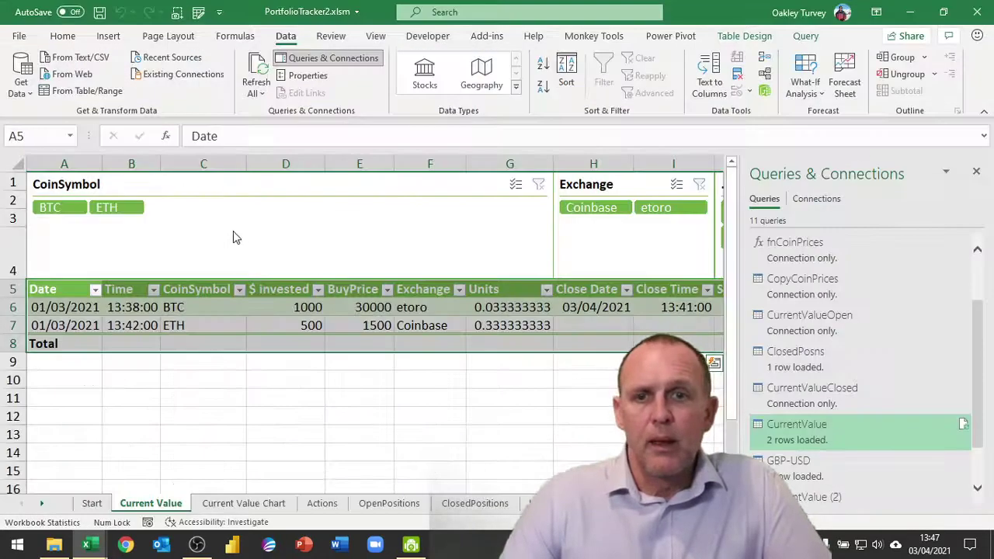
{"action": "left_click", "coordinate": [977, 172]}
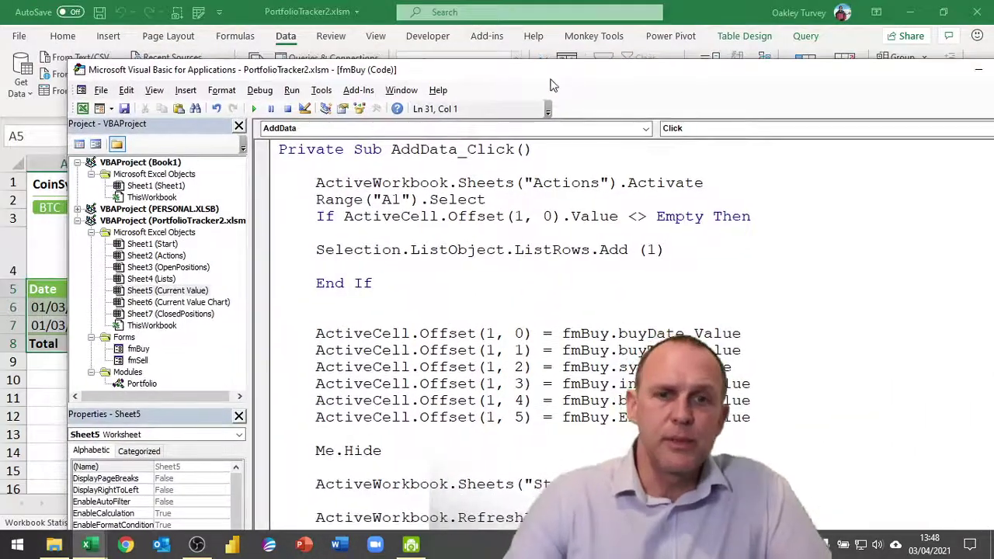
Step: In the VBA editor, view the fmSell form and the Portfolio module's macros, then return to the workbook's Start sheet
{"action": "double_click", "coordinate": [140, 359]}
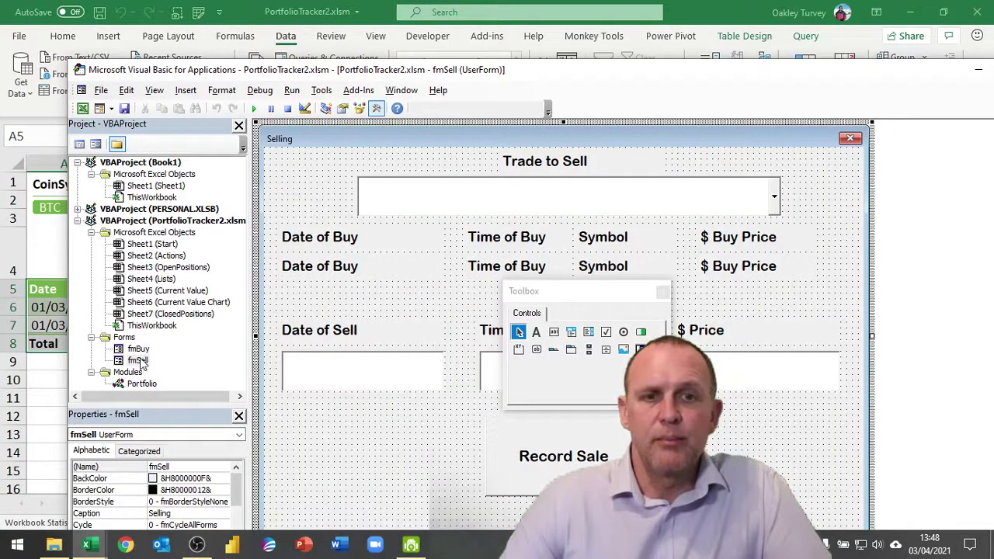
{"action": "double_click", "coordinate": [143, 385]}
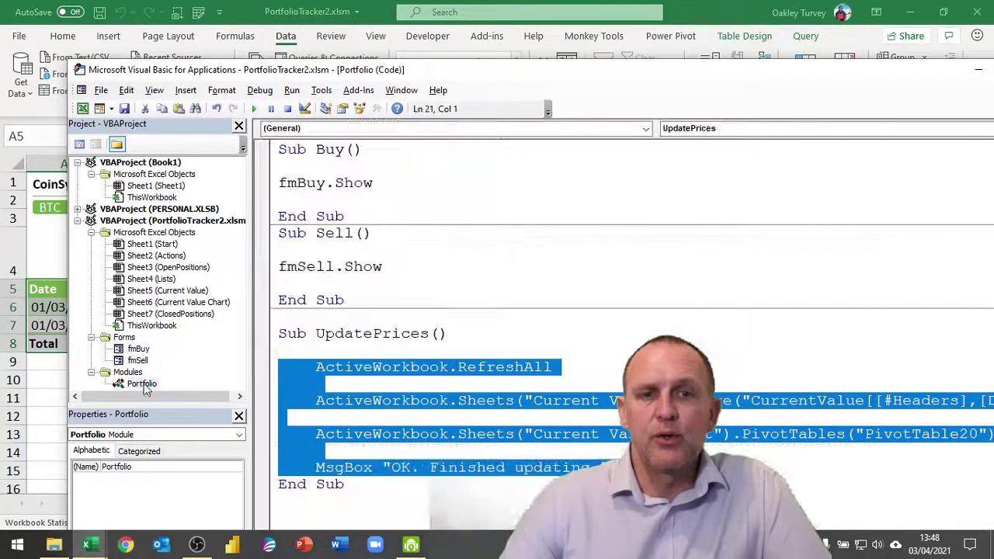
{"action": "left_click", "coordinate": [421, 199]}
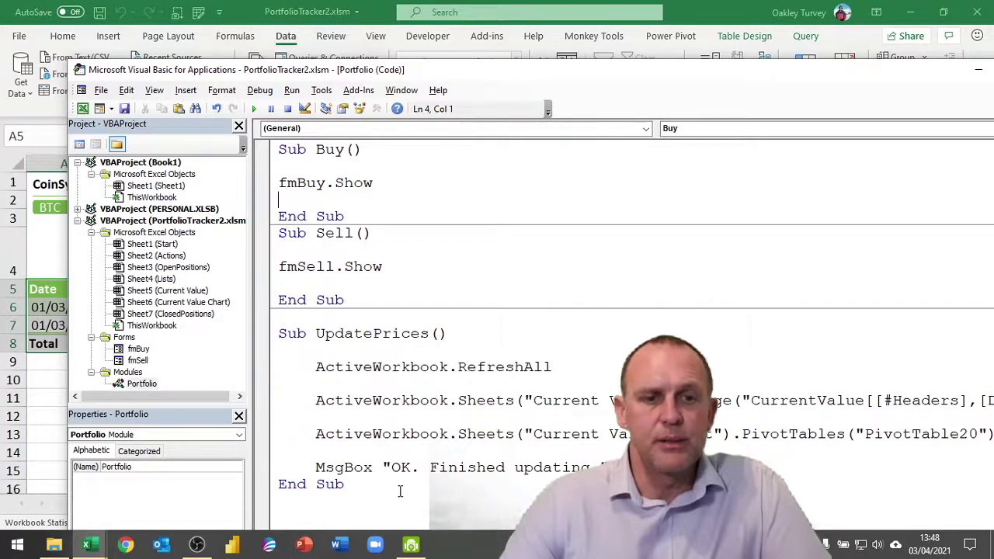
{"action": "left_click_drag", "start_coordinate": [574, 71], "coordinate": [627, 25]}
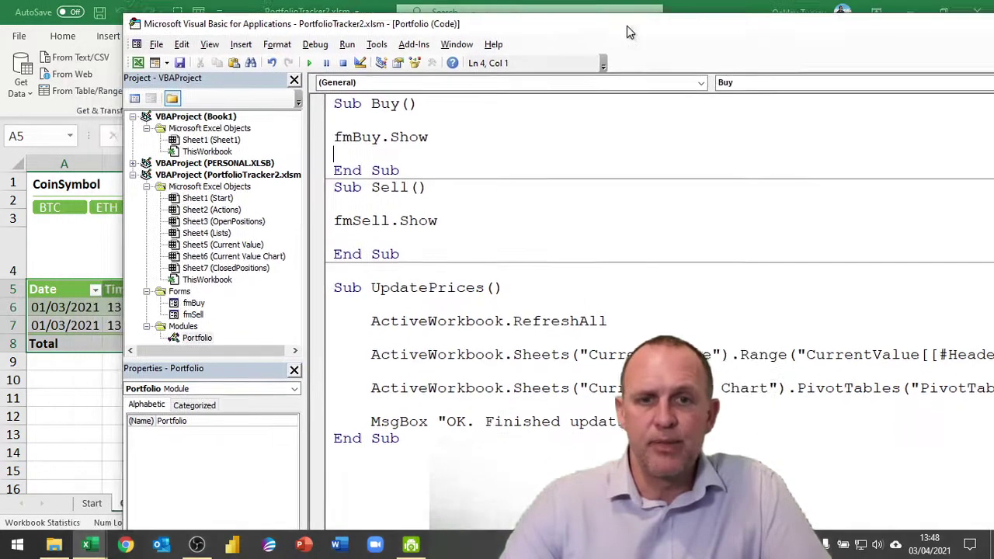
{"action": "left_click", "coordinate": [89, 509]}
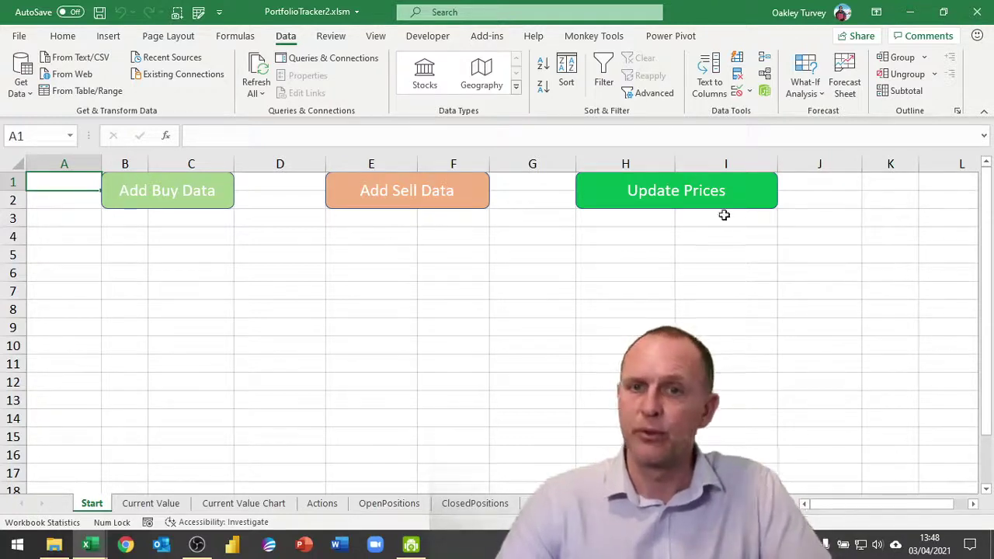
Step: Review the Current Value sheet, filter the Current Value Chart sheet to Open trades, and clear the filter
{"action": "left_click", "coordinate": [147, 504]}
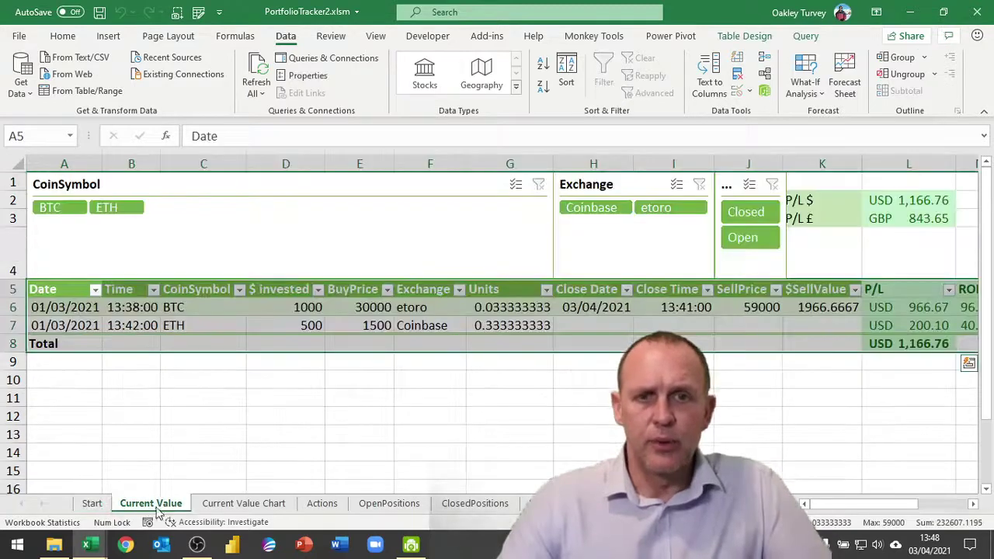
{"action": "left_click", "coordinate": [242, 504]}
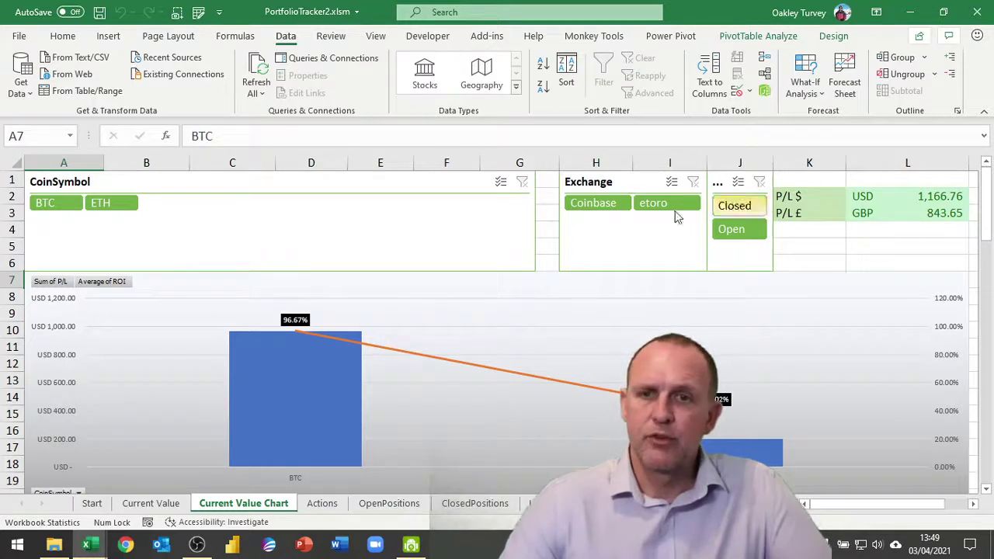
{"action": "left_click", "coordinate": [736, 232]}
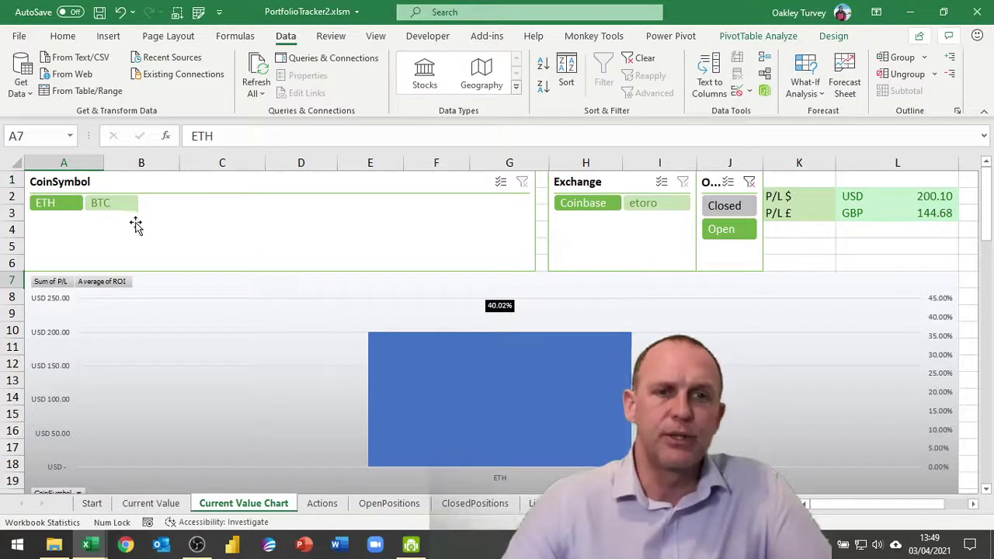
{"action": "left_click", "coordinate": [751, 186]}
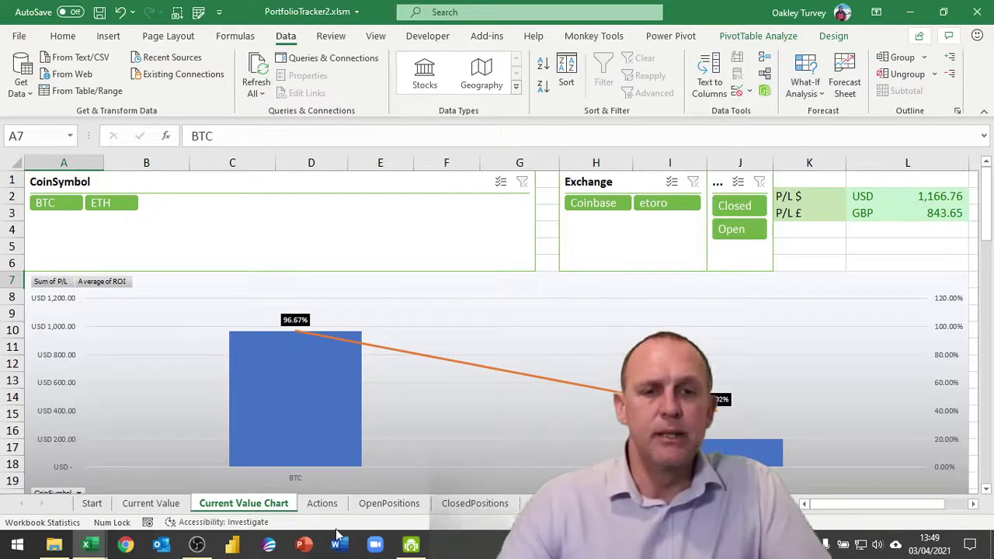
Step: Delete the closed btc trade's row from the table on the Actions sheet
{"action": "left_click", "coordinate": [330, 505]}
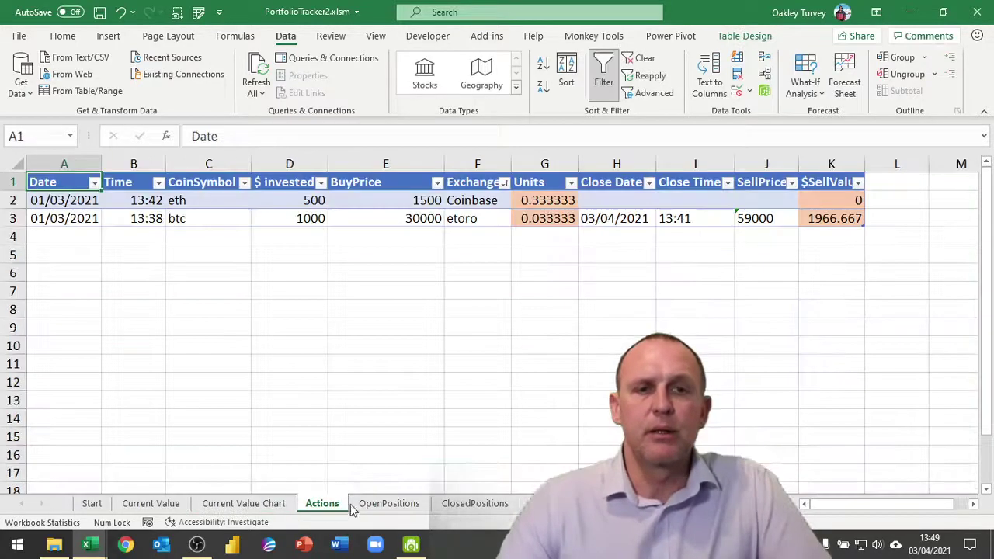
{"action": "right_click", "coordinate": [57, 220]}
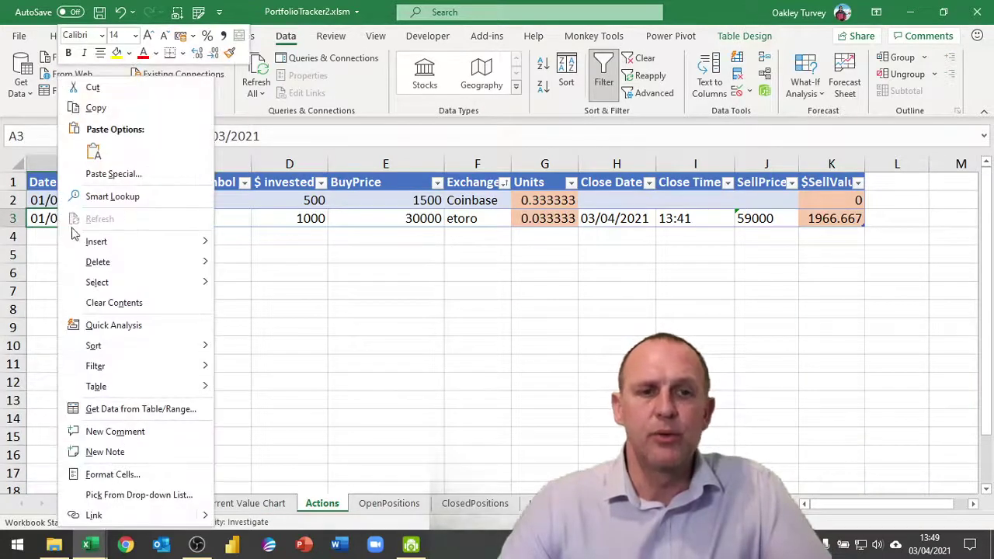
{"action": "mouse_move", "coordinate": [206, 261]}
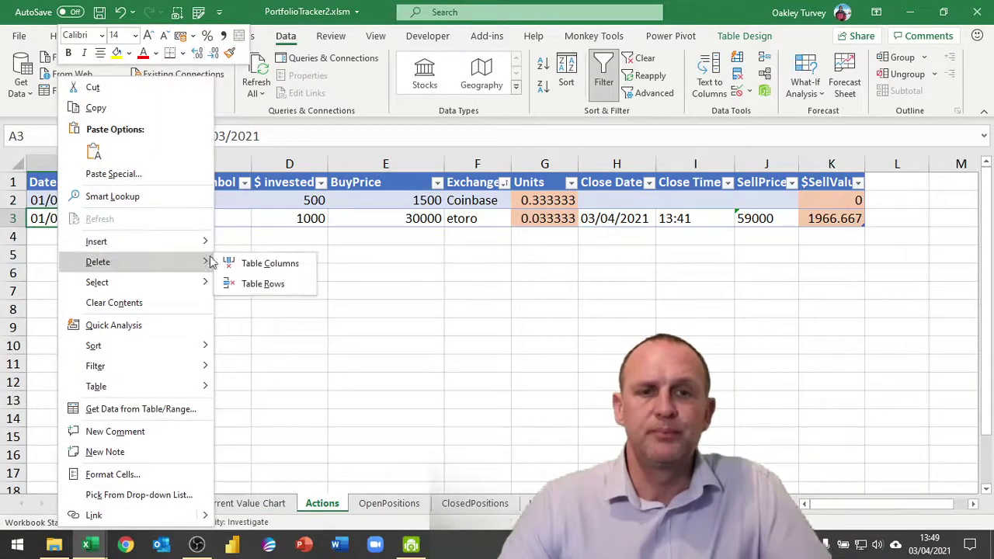
{"action": "left_click", "coordinate": [262, 284]}
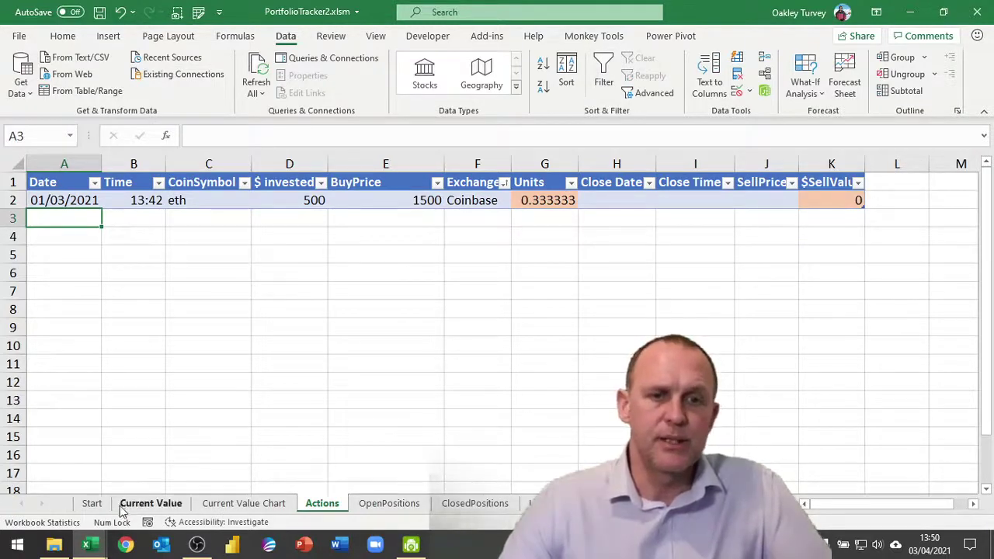
Step: Move the pivot chart aside on the Current Value Chart sheet and select the ETH label in the pivot table beneath it
{"action": "left_click", "coordinate": [224, 504]}
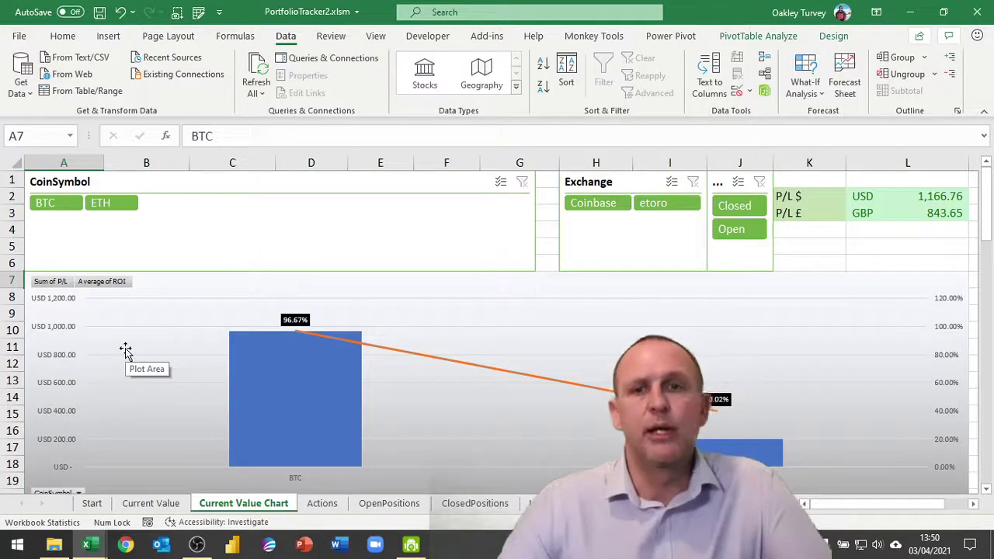
{"action": "left_click_drag", "start_coordinate": [183, 294], "coordinate": [242, 292]}
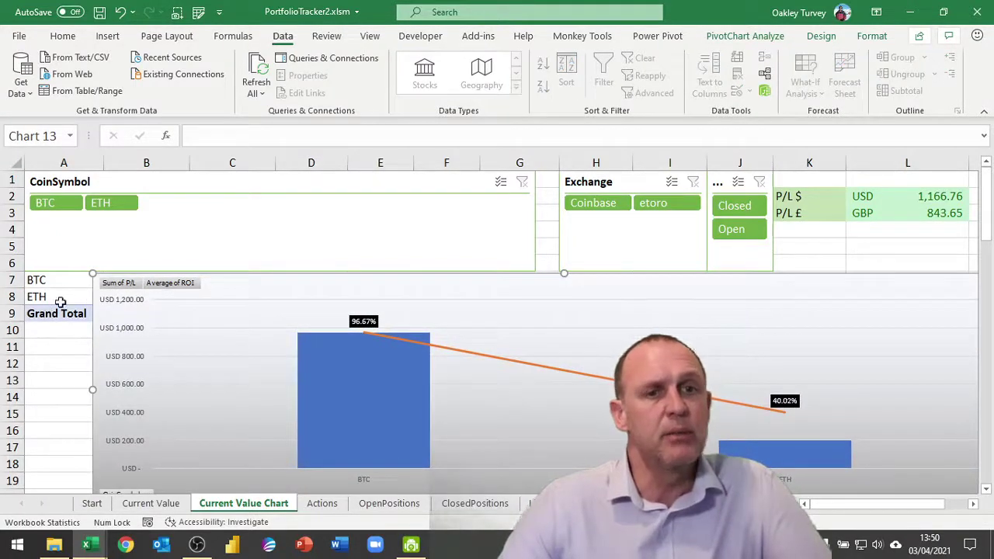
{"action": "right_click", "coordinate": [58, 296]}
{"action": "left_click", "coordinate": [45, 297]}
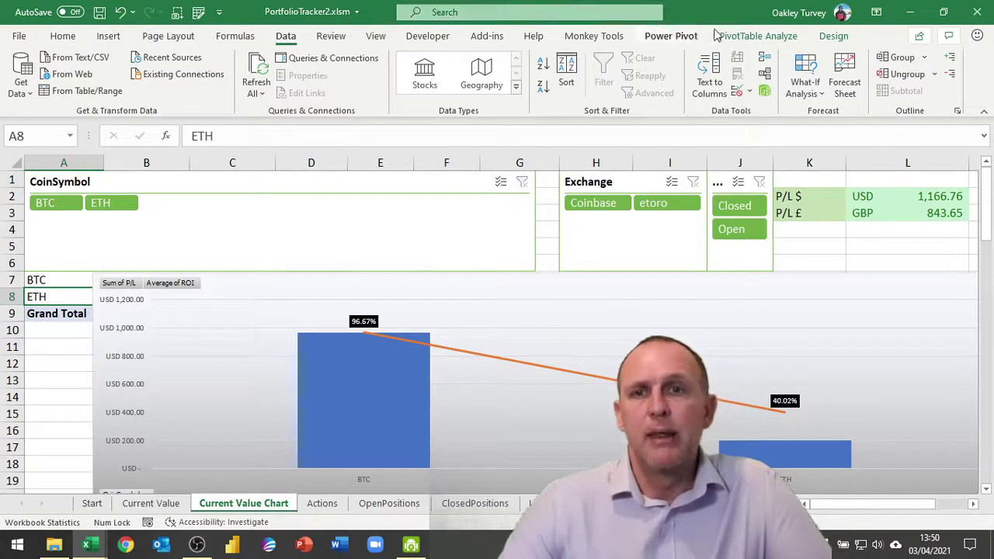
Step: In the pivot table's data options, set the number of deleted items to retain per field to None
{"action": "left_click", "coordinate": [745, 36]}
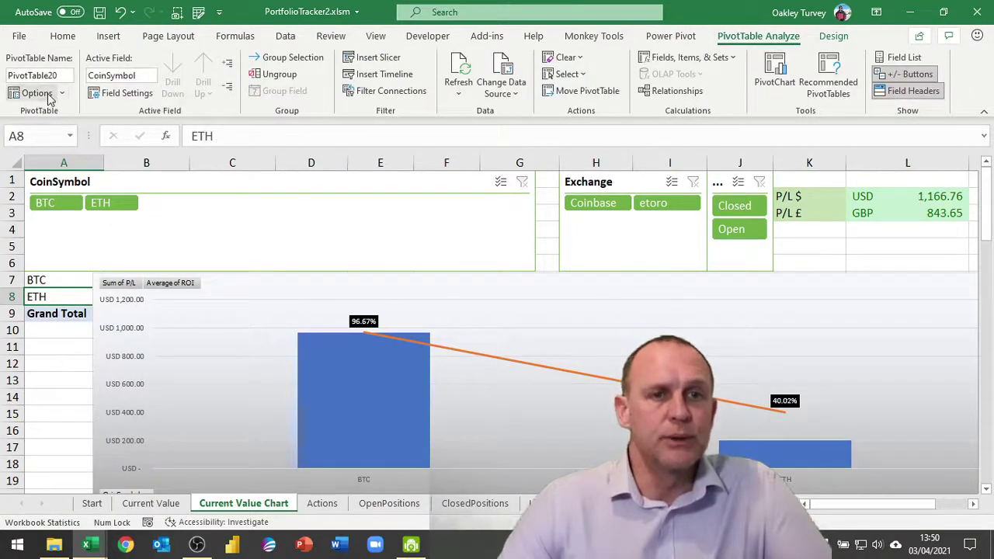
{"action": "left_click", "coordinate": [35, 92]}
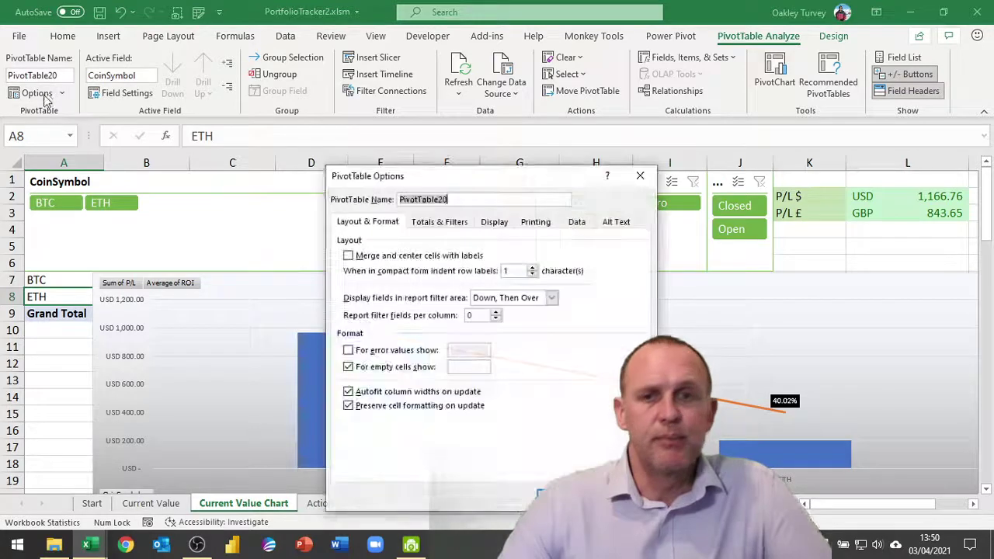
{"action": "left_click", "coordinate": [577, 223]}
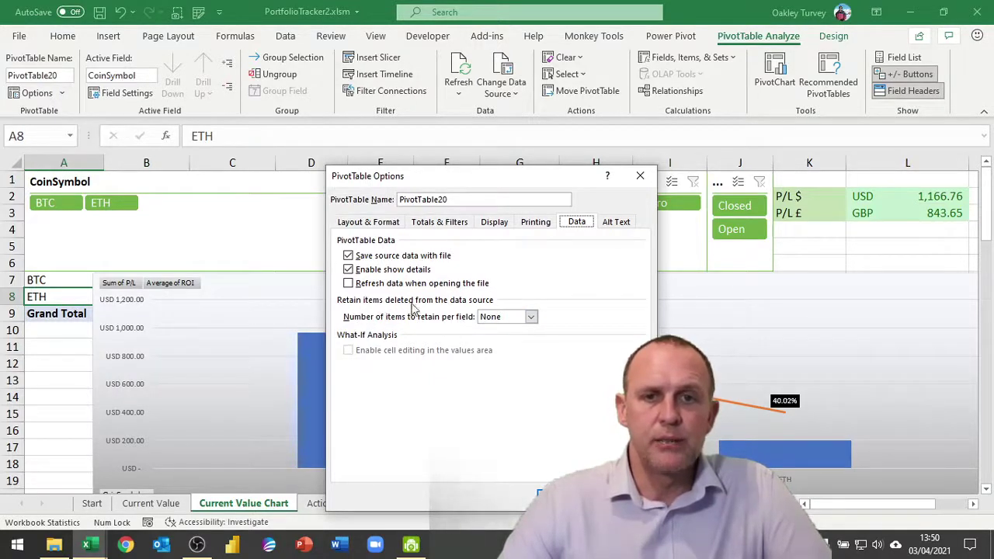
{"action": "left_click", "coordinate": [532, 317]}
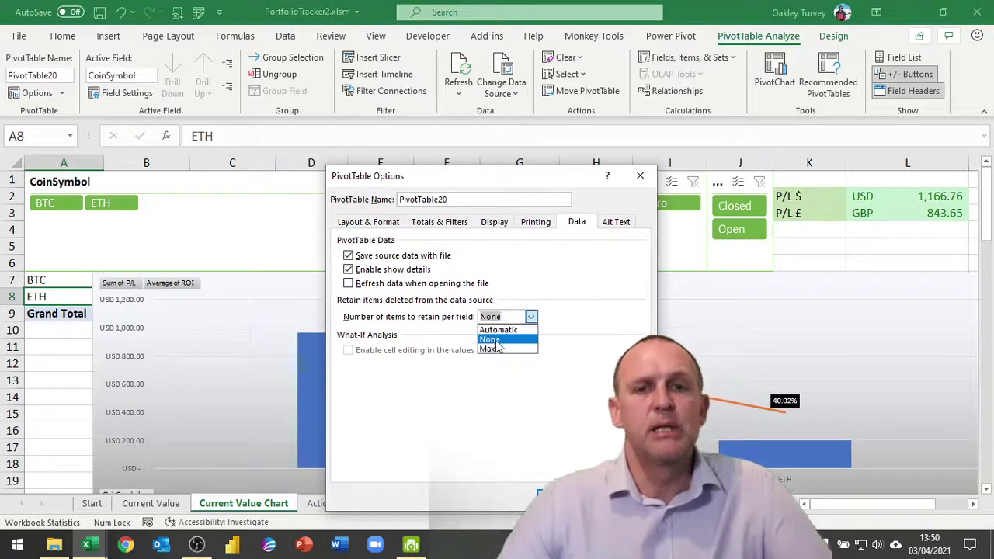
{"action": "left_click", "coordinate": [494, 342]}
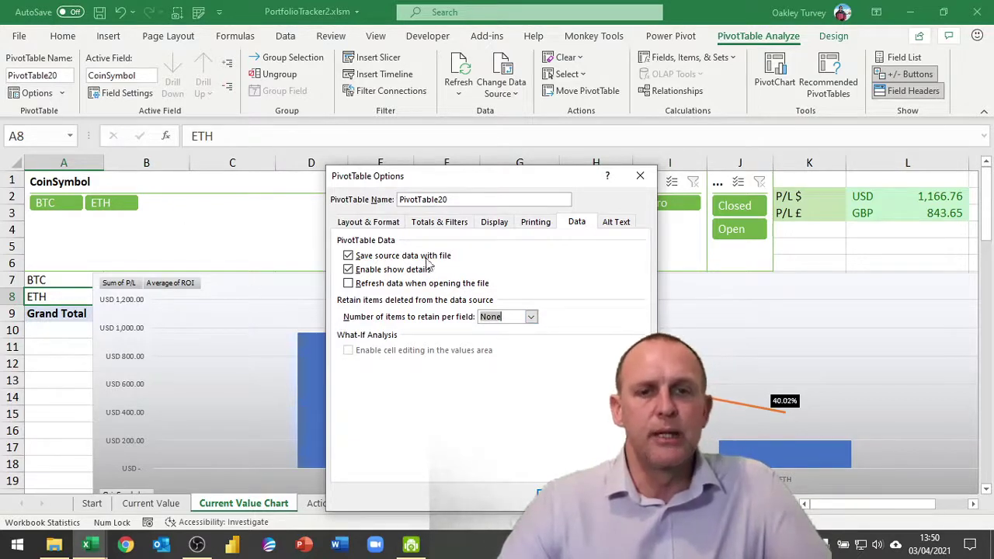
{"action": "left_click", "coordinate": [543, 490]}
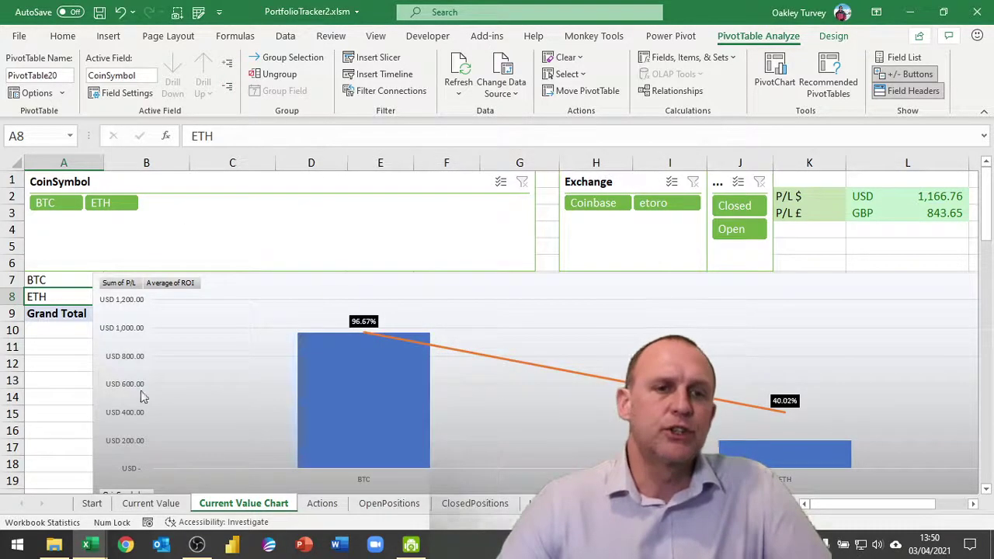
Step: Refresh the pivot table, and run Update Prices from the Start sheet, dismissing its completion message
{"action": "right_click", "coordinate": [67, 299]}
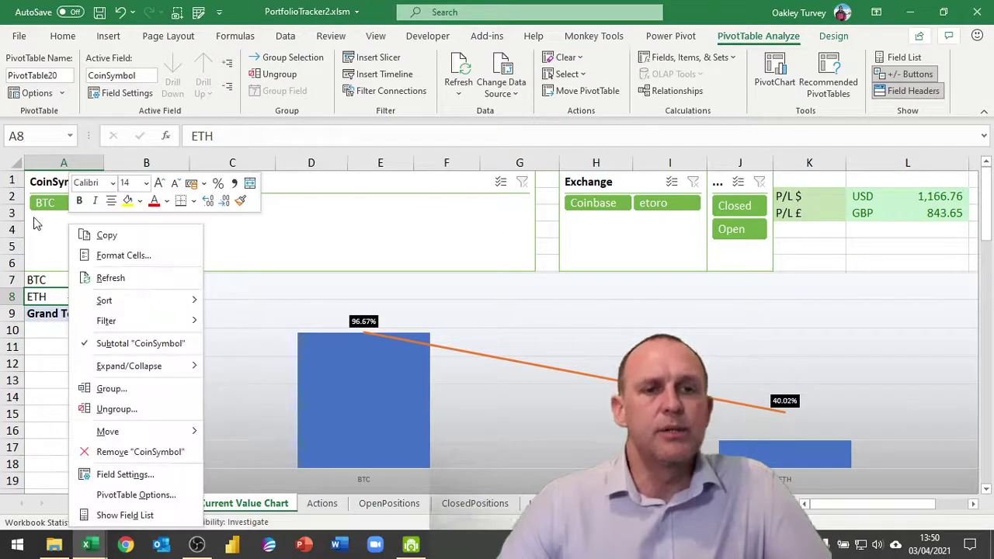
{"action": "left_click", "coordinate": [113, 277]}
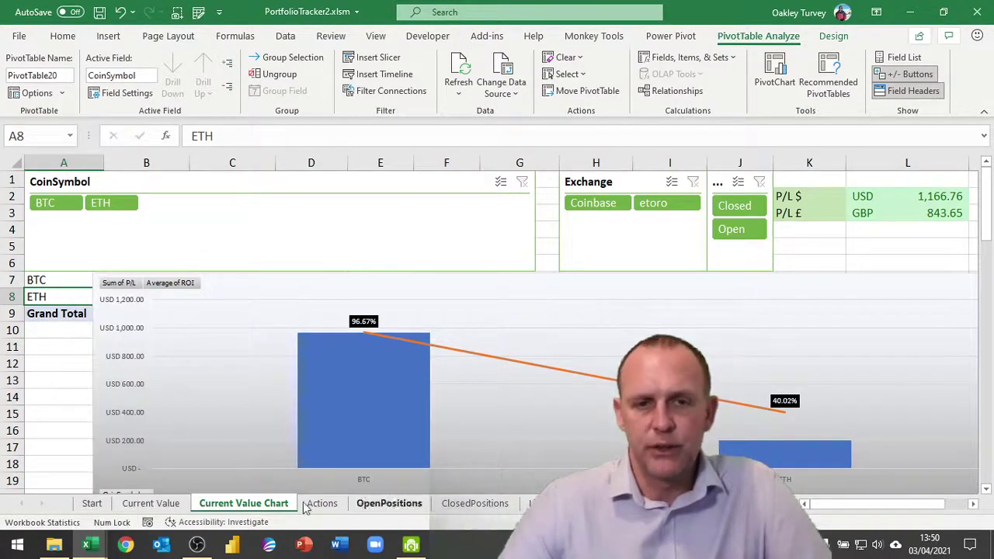
{"action": "left_click", "coordinate": [92, 504]}
{"action": "left_click", "coordinate": [644, 193]}
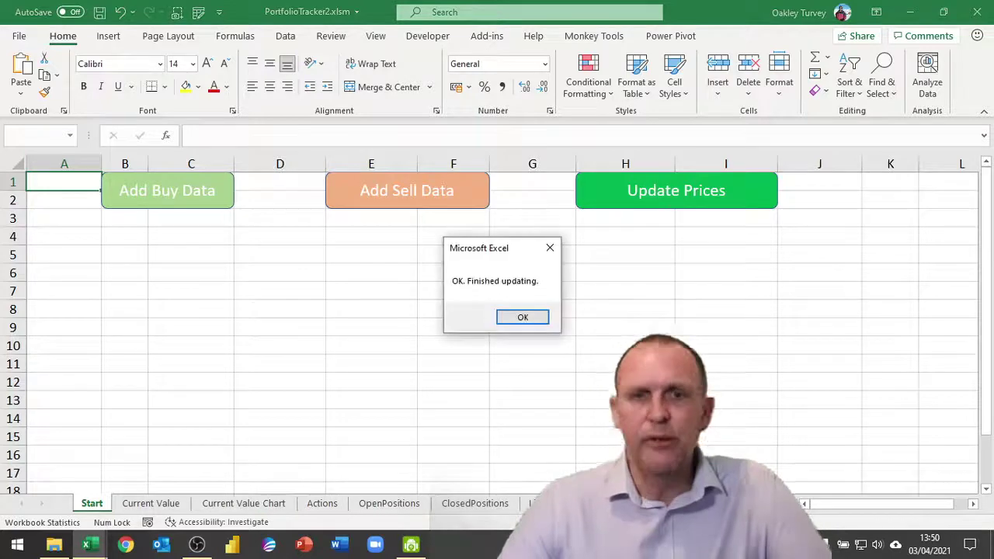
{"action": "left_click", "coordinate": [522, 317]}
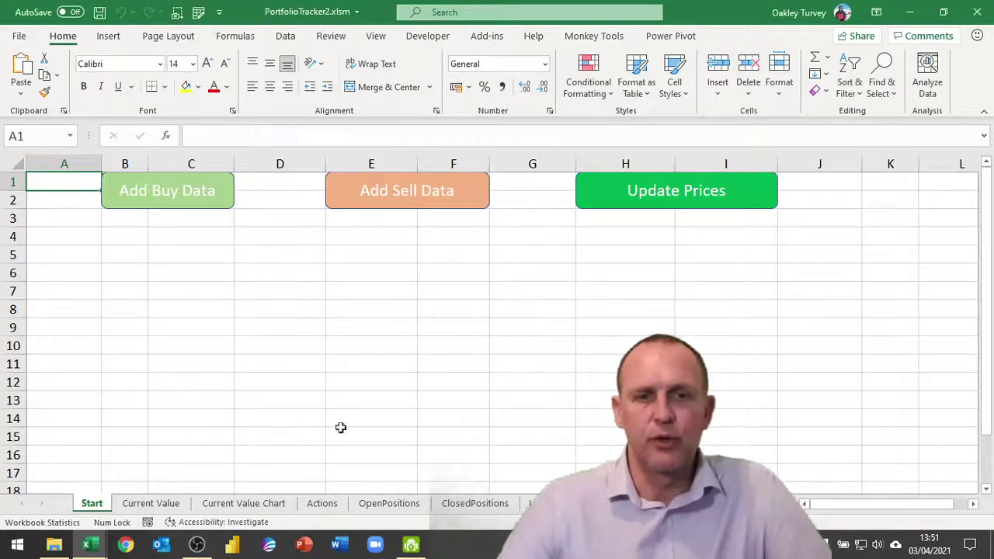
Step: On the Current Value Chart sheet, move the pivot chart back over the pivot table, snapped to column A's edge, and deselect it
{"action": "left_click", "coordinate": [240, 505]}
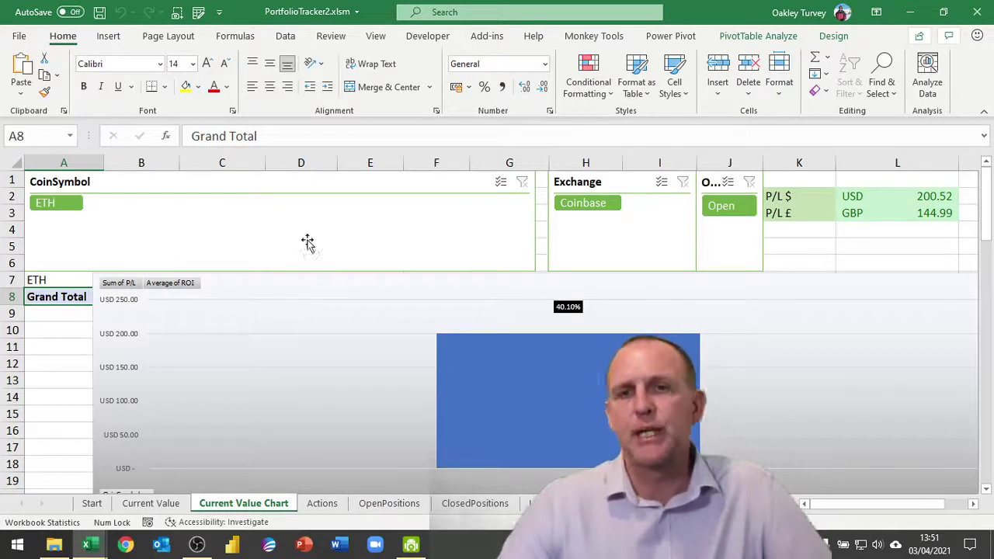
{"action": "left_click_drag", "start_coordinate": [291, 289], "coordinate": [219, 286]}
{"action": "key", "text": "alt"}
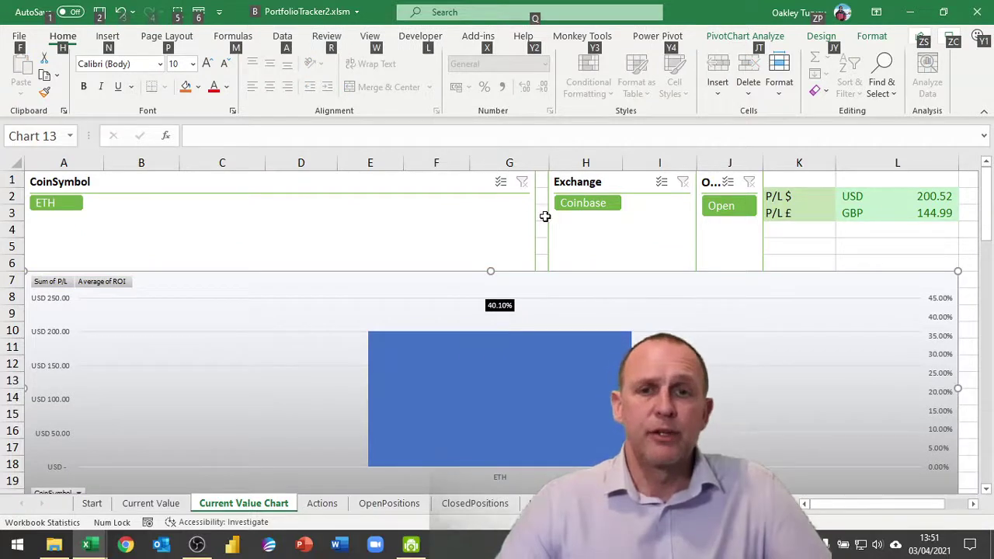
{"action": "left_click", "coordinate": [542, 182]}
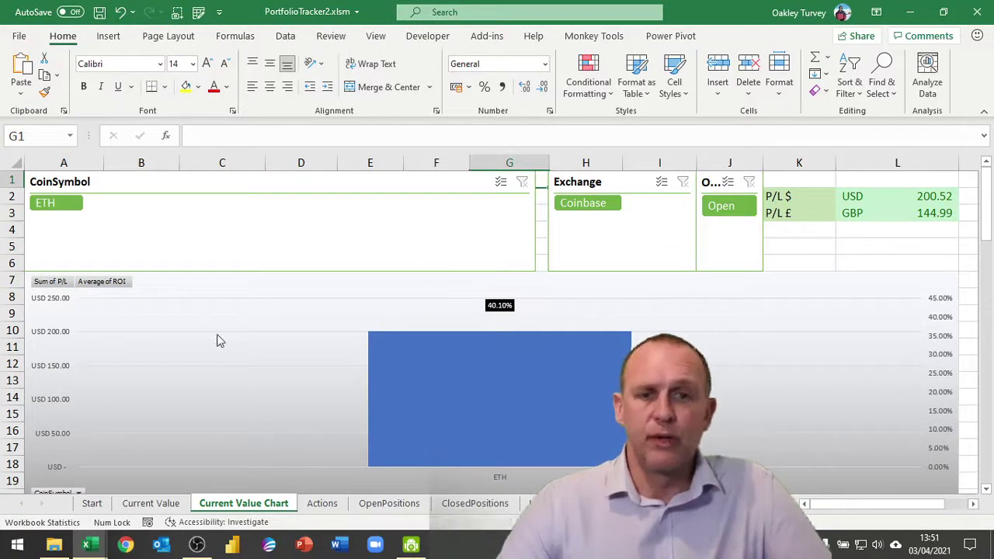
Step: Review the Start, Actions, OpenPositions, ClosedPositions, Current Value, Current Value Chart and Lists sheets, and return to the Start sheet
{"action": "left_click", "coordinate": [93, 505]}
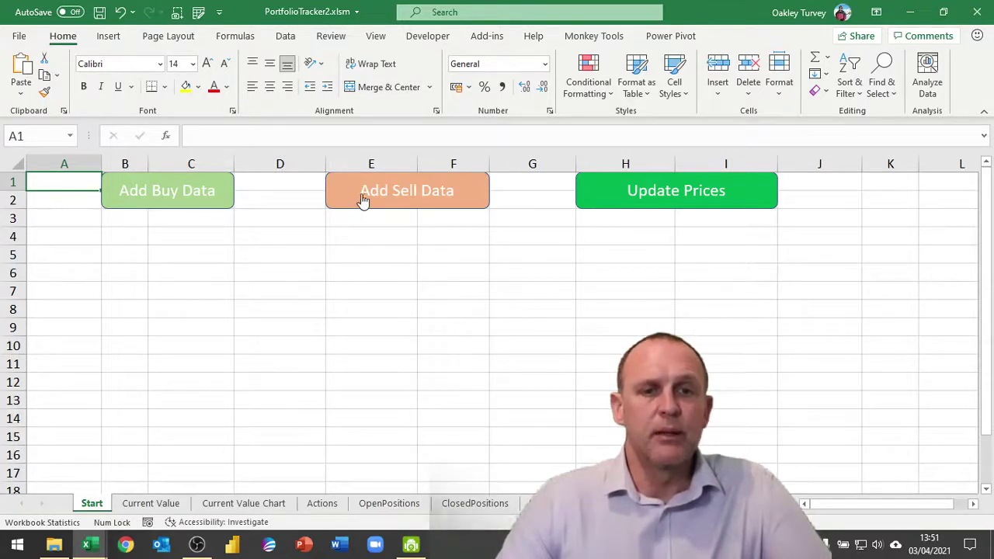
{"action": "left_click", "coordinate": [319, 506]}
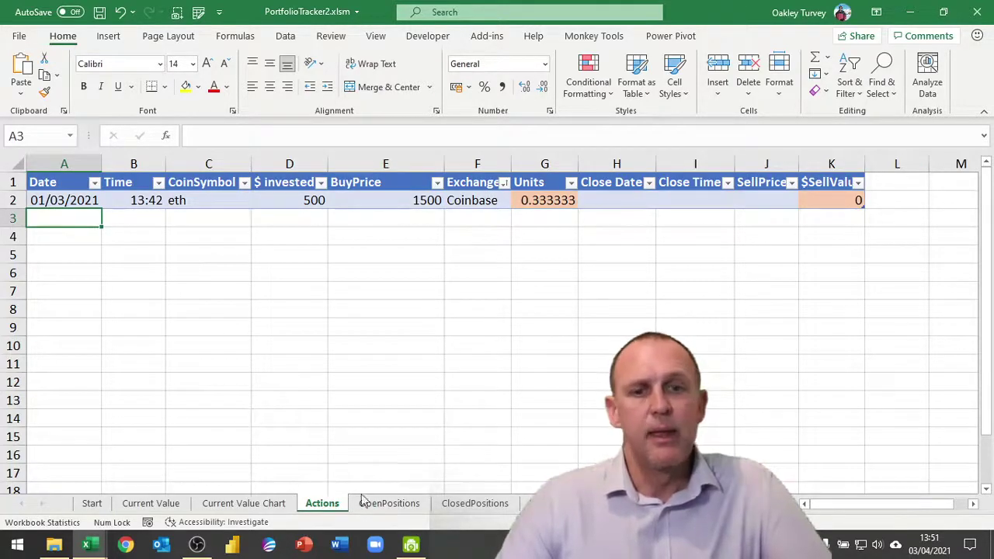
{"action": "left_click", "coordinate": [386, 506]}
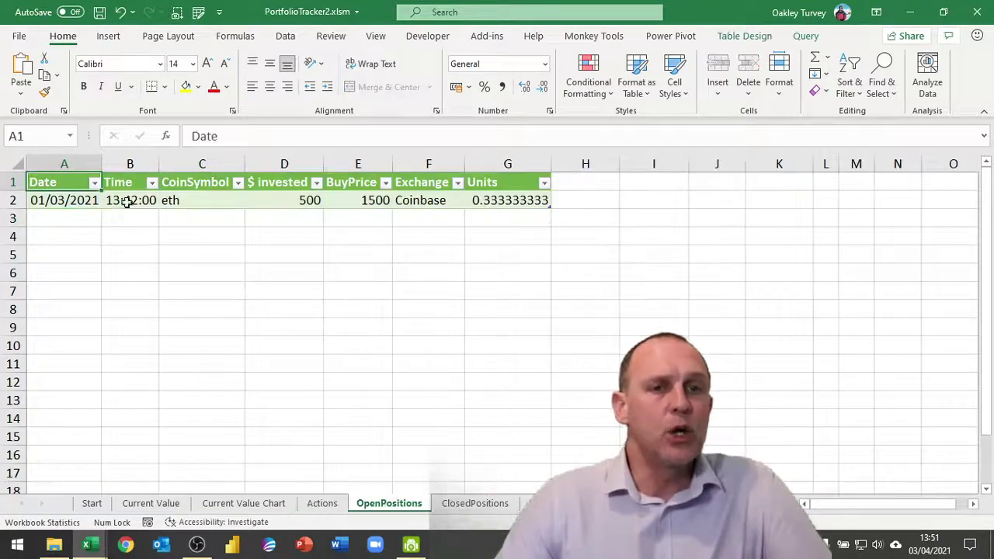
{"action": "left_click", "coordinate": [486, 505]}
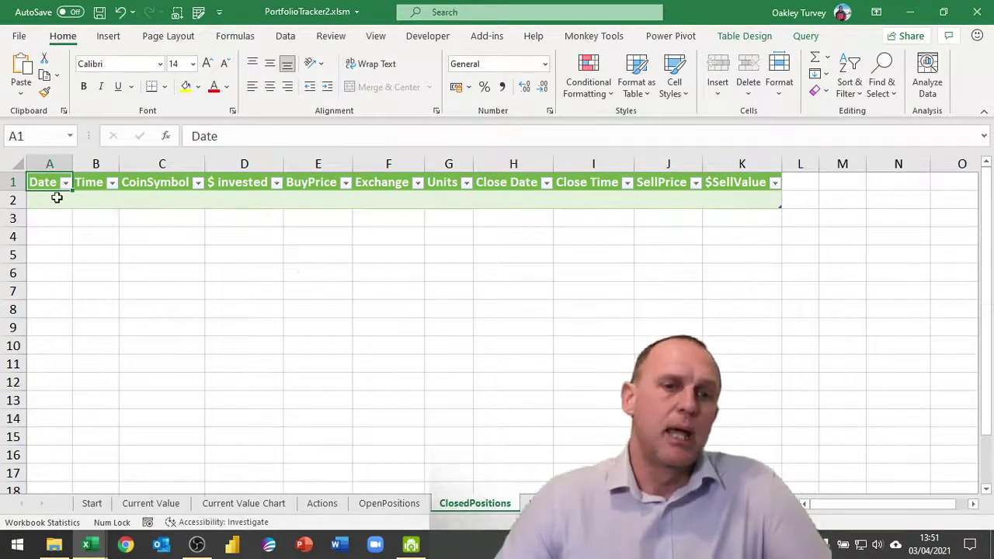
{"action": "left_click", "coordinate": [165, 505]}
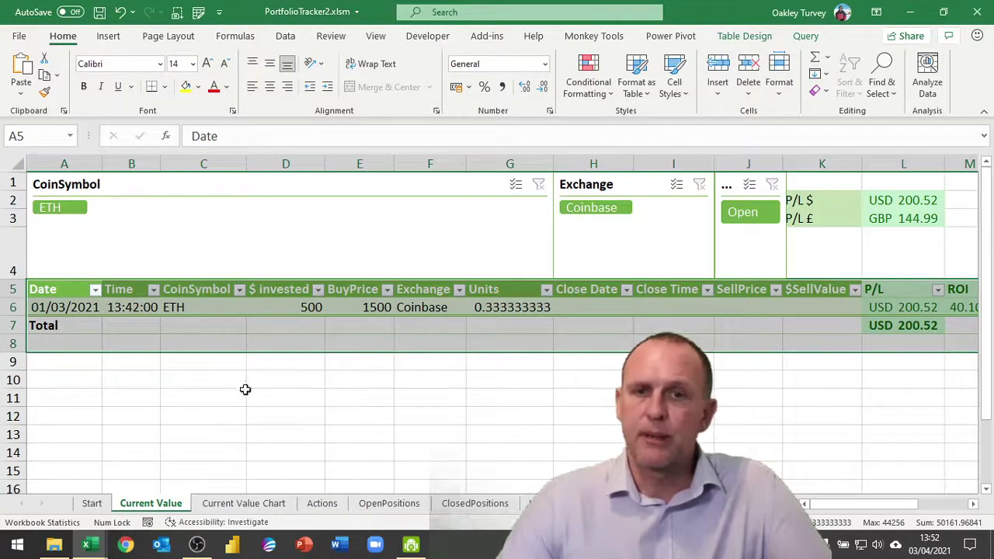
{"action": "left_click", "coordinate": [235, 503]}
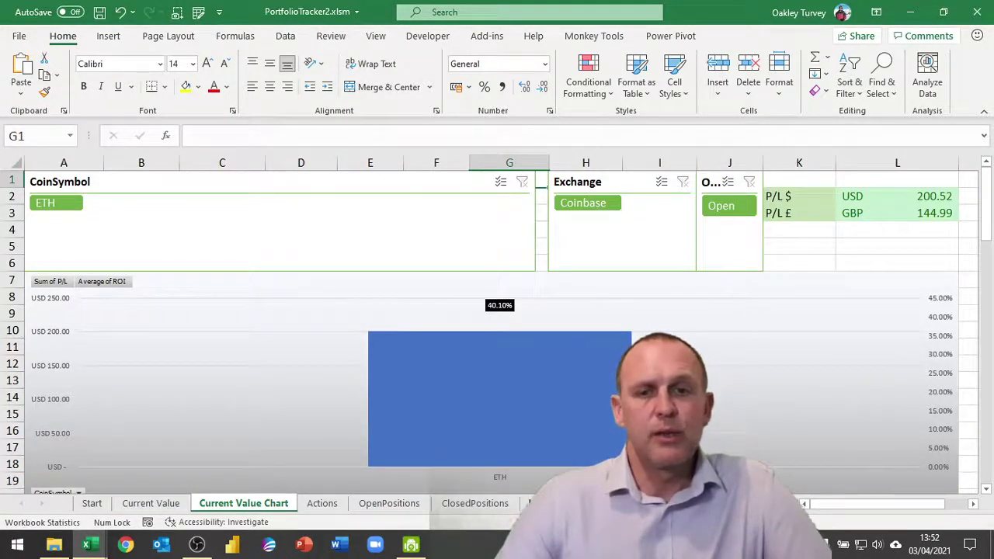
{"action": "left_click", "coordinate": [541, 503]}
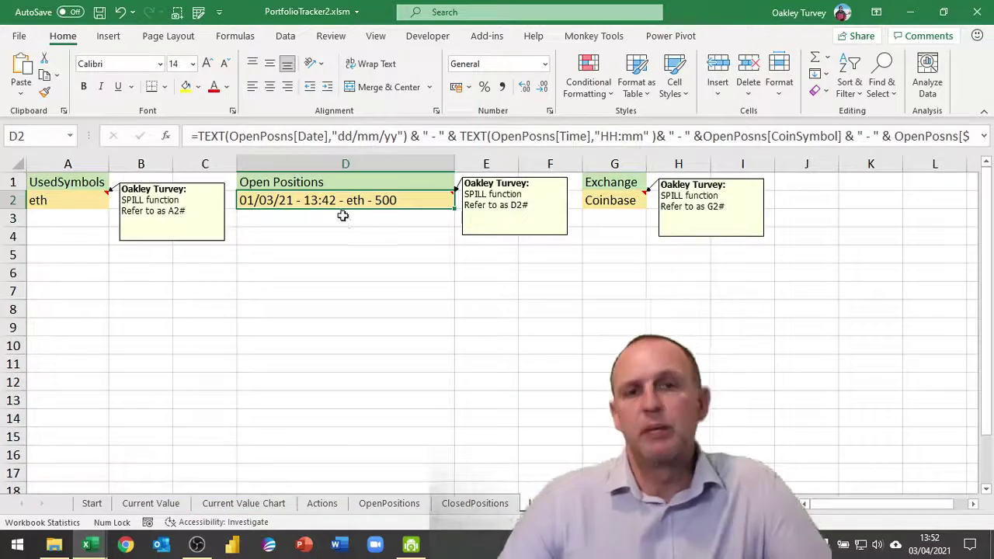
{"action": "left_click", "coordinate": [90, 504]}
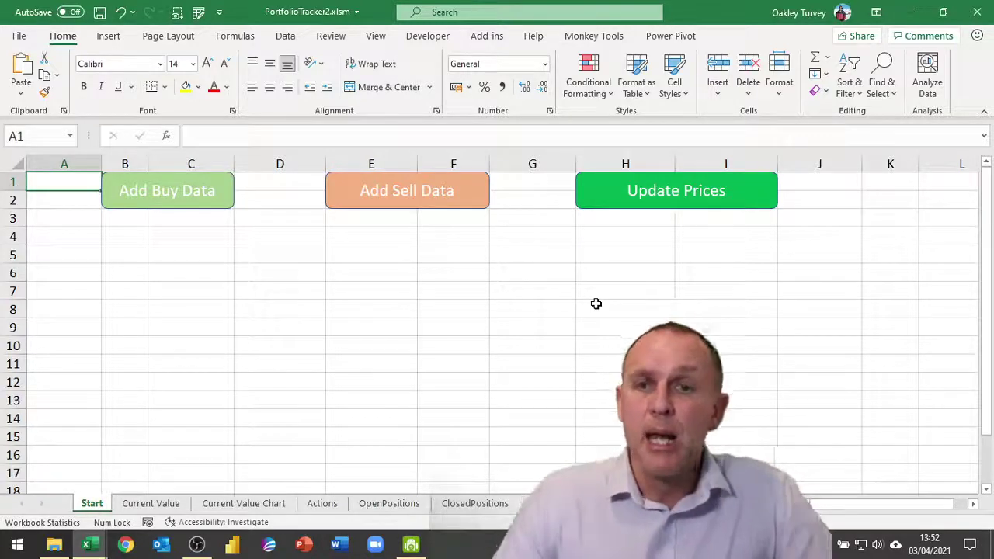
Step: Minimise the workbook window and the VBA editor to show the desktop
{"action": "left_click", "coordinate": [911, 18]}
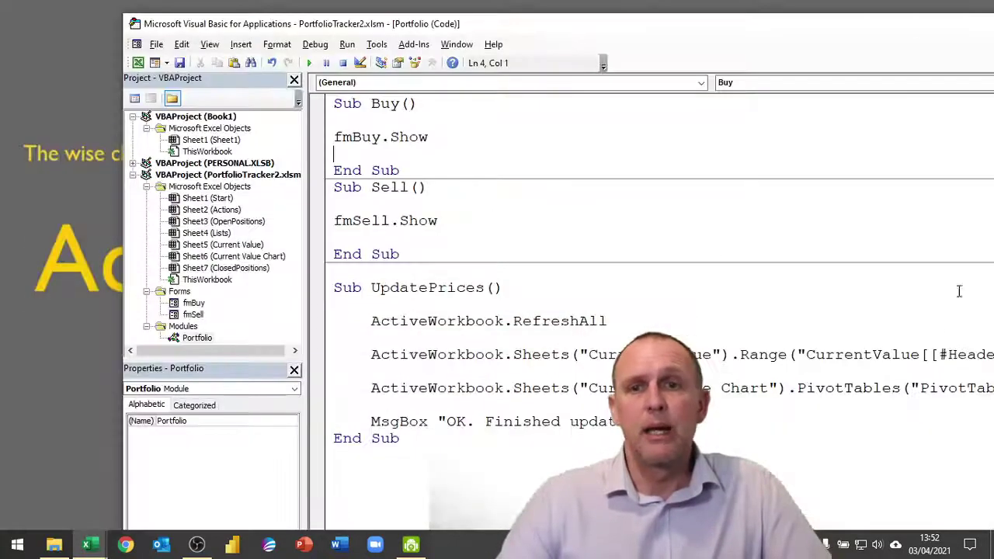
{"action": "left_click_drag", "start_coordinate": [811, 34], "coordinate": [646, 87]}
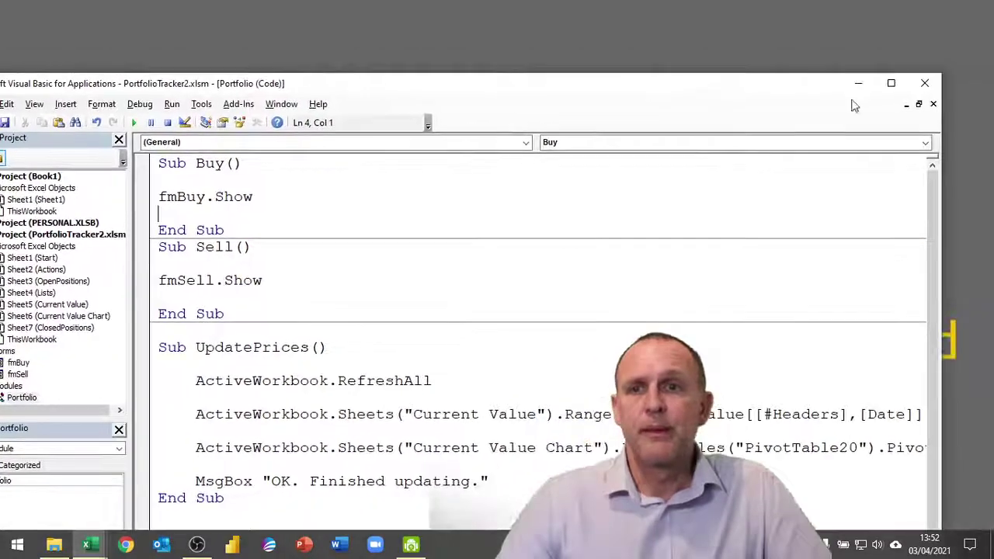
{"action": "left_click", "coordinate": [857, 84]}
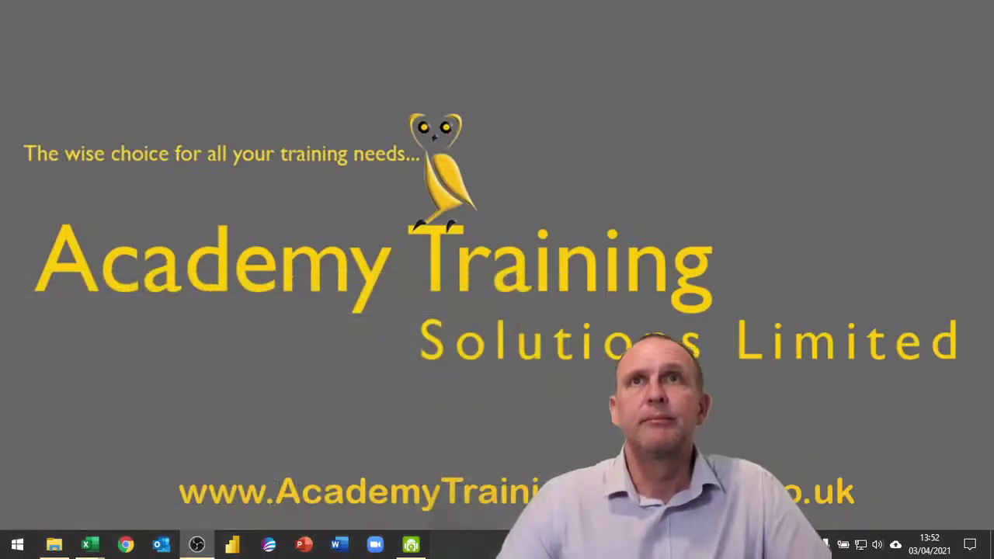